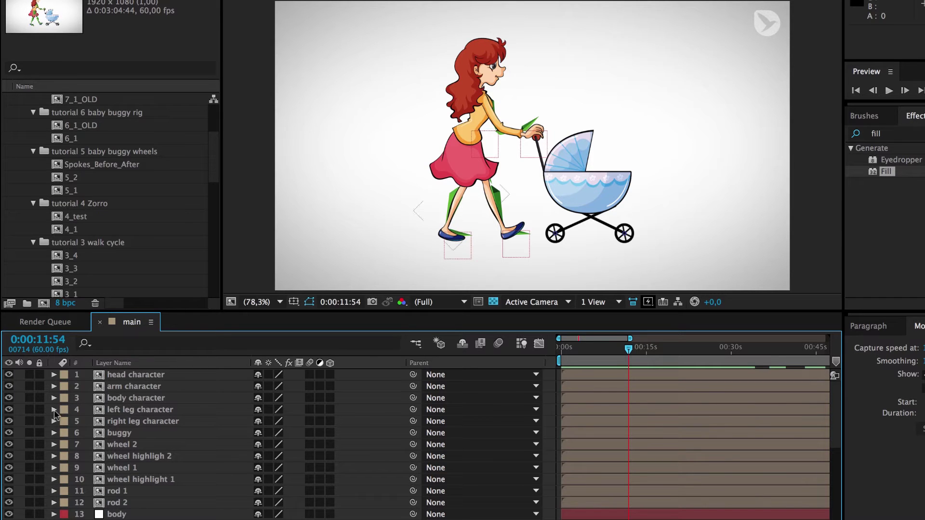
Solo the leg, body, arm, head, buggy, wheel and rod layers to inspect them.
left_click(30, 421)
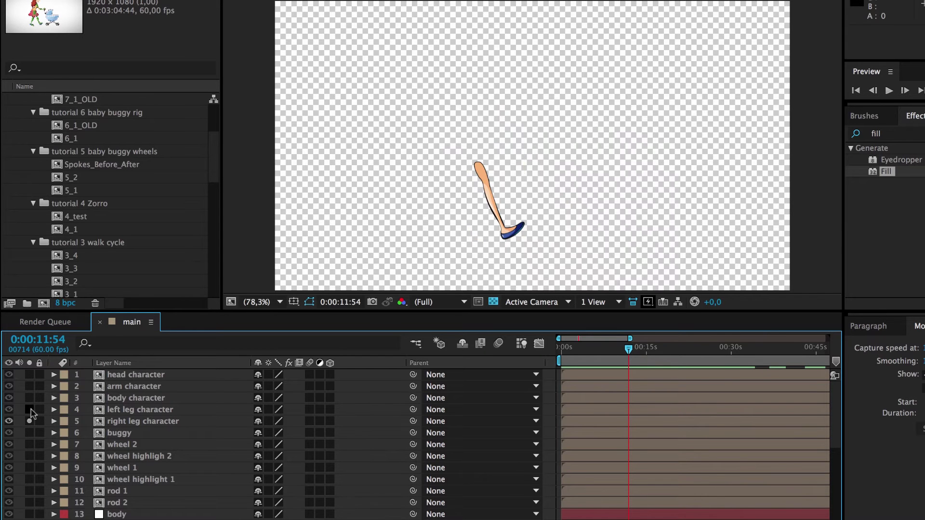
left_click(30, 410)
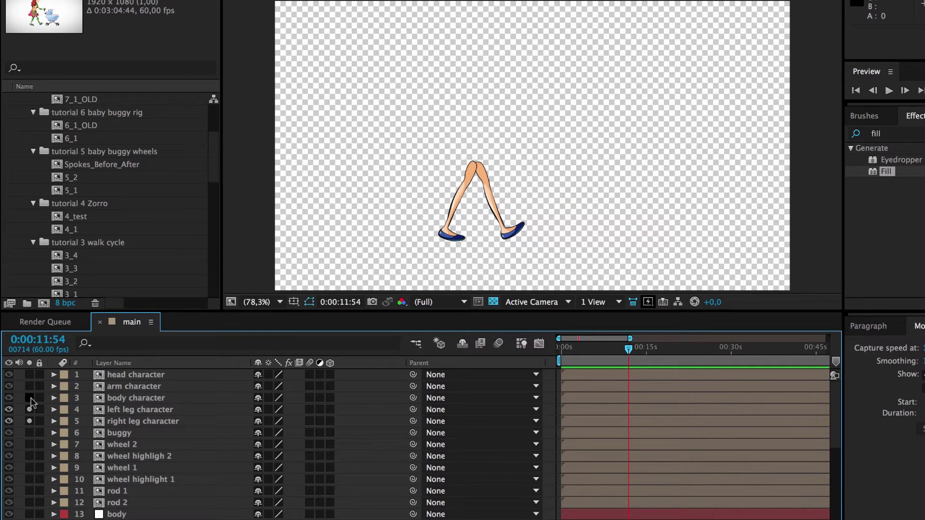
left_click(29, 398)
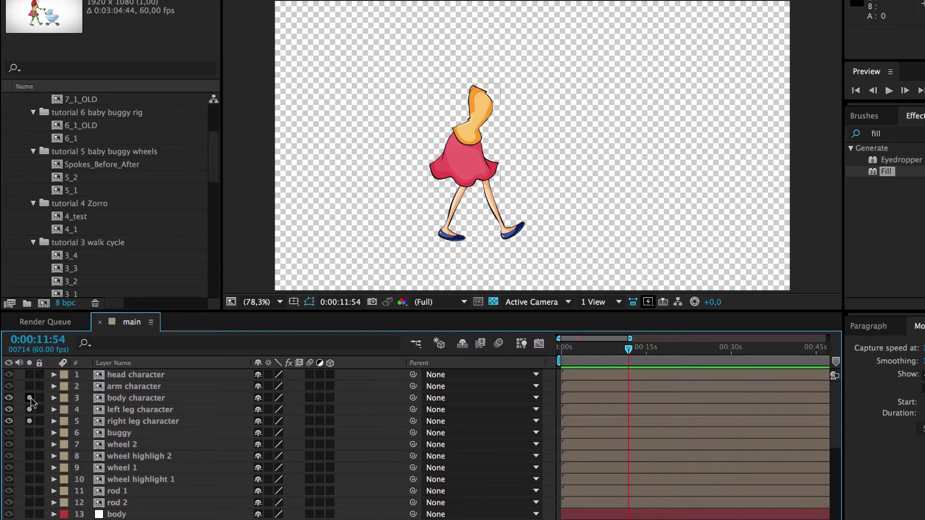
left_click(29, 386)
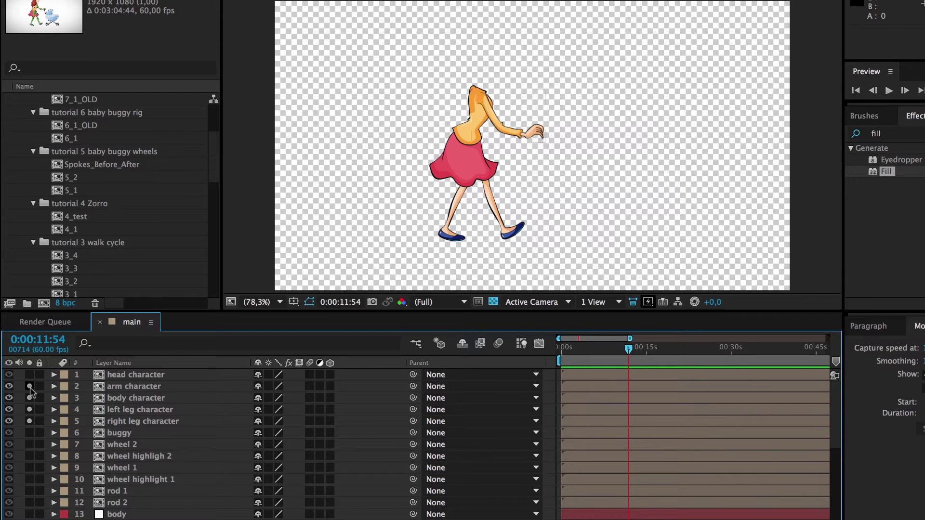
left_click(29, 375)
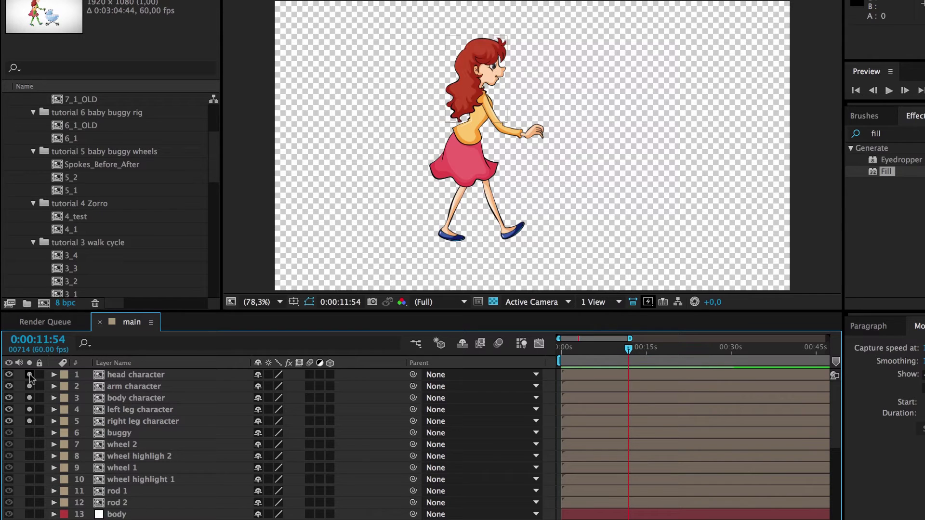
left_click_drag(30, 424, 31, 503)
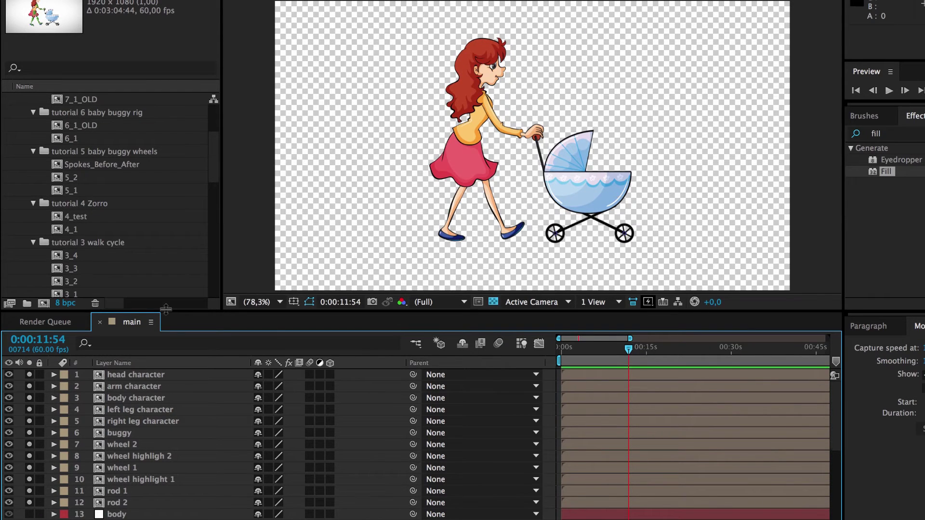
left_click_drag(168, 310, 149, 52)
Move the character and buggy artwork layers below the body layer, then select the arm character.
left_click(147, 116)
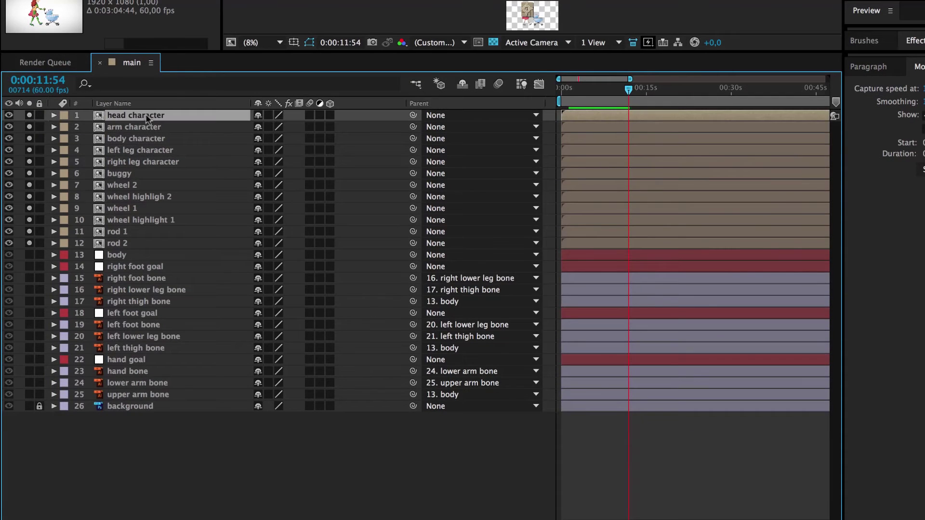
left_click(121, 243, "shift")
left_click_drag(121, 244, 120, 398)
left_click(30, 266)
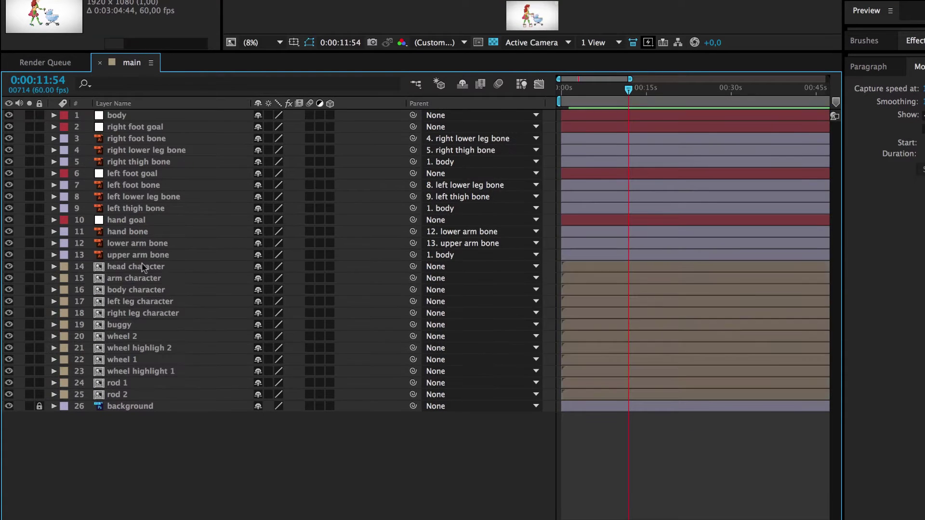
left_click(142, 278)
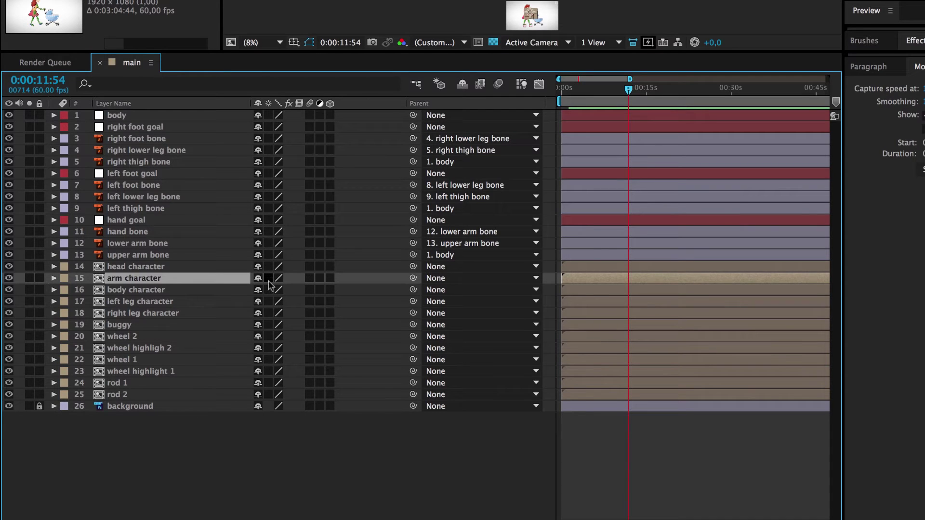
left_click_drag(280, 50, 235, 315)
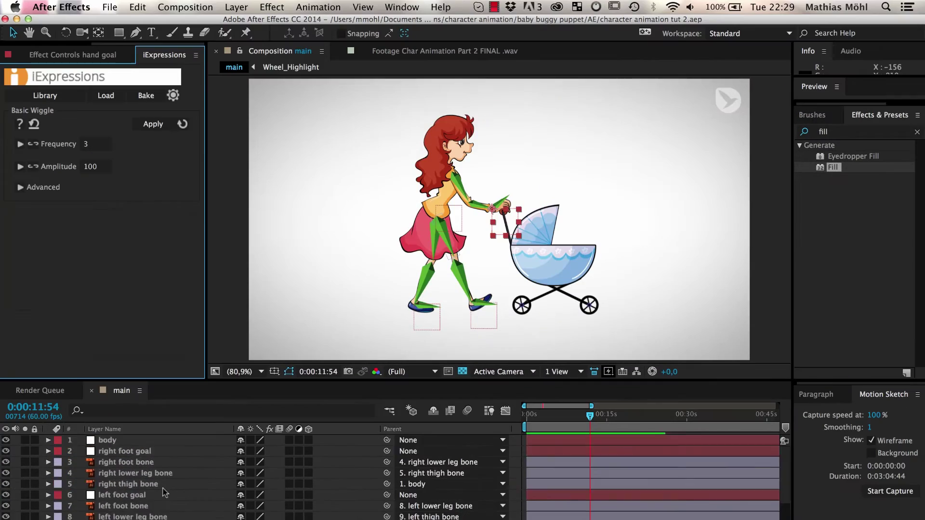
Place three puppet pins on the arm at shoulder, elbow and wrist, and reveal them under Mesh 1.
scroll(143, 449, "down", 5)
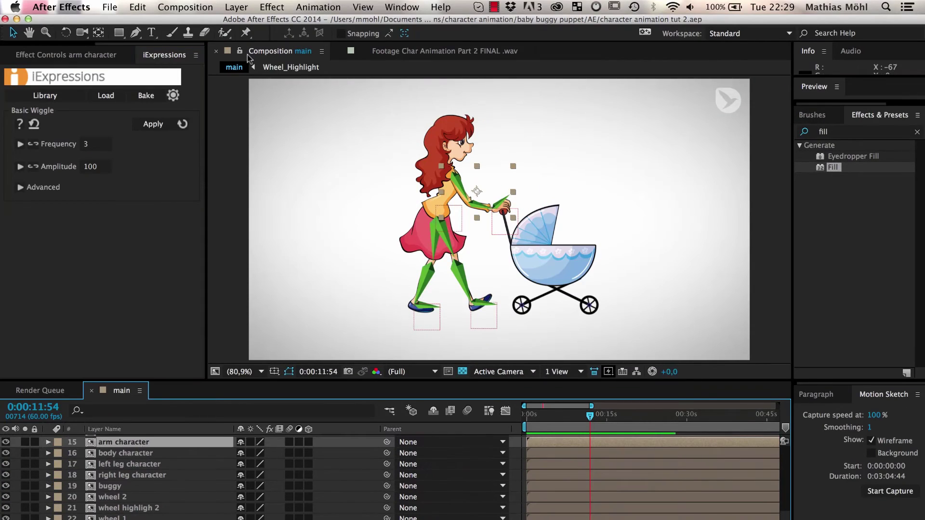
left_click(245, 32)
key("period")
key("period")
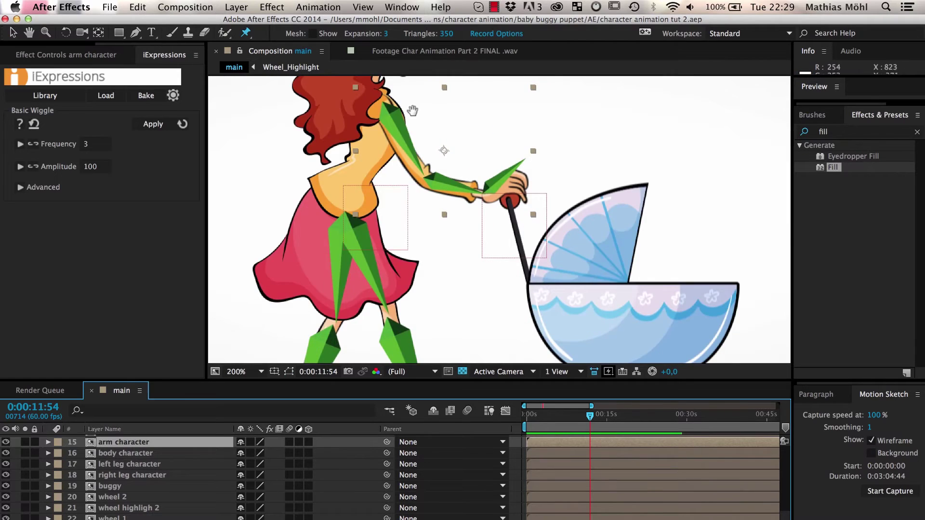
left_click_drag(412, 110, 477, 194)
key("period")
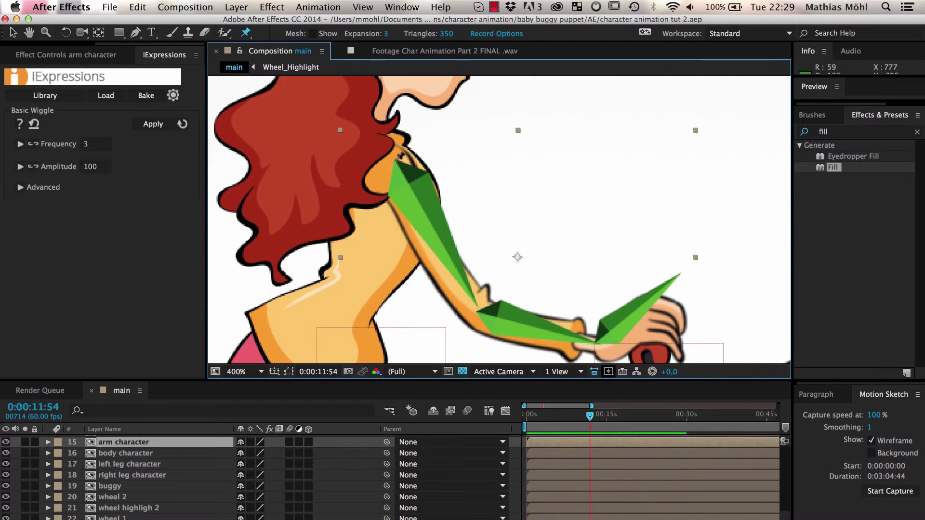
left_click(393, 159)
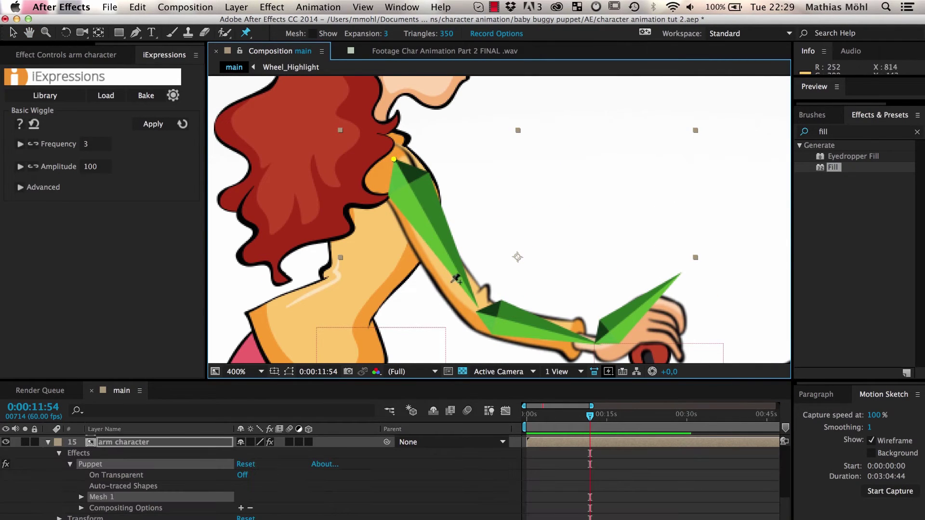
left_click(476, 310)
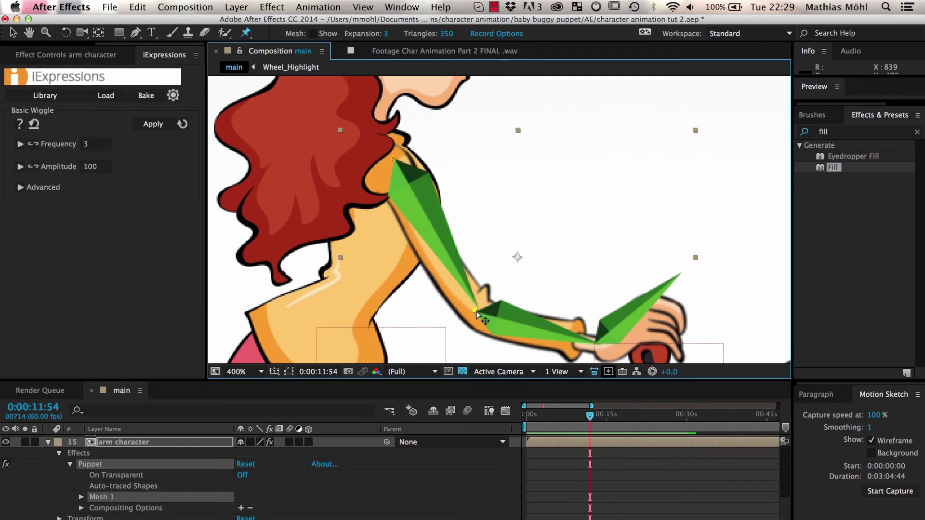
left_click(597, 342)
key("v")
left_click(81, 497)
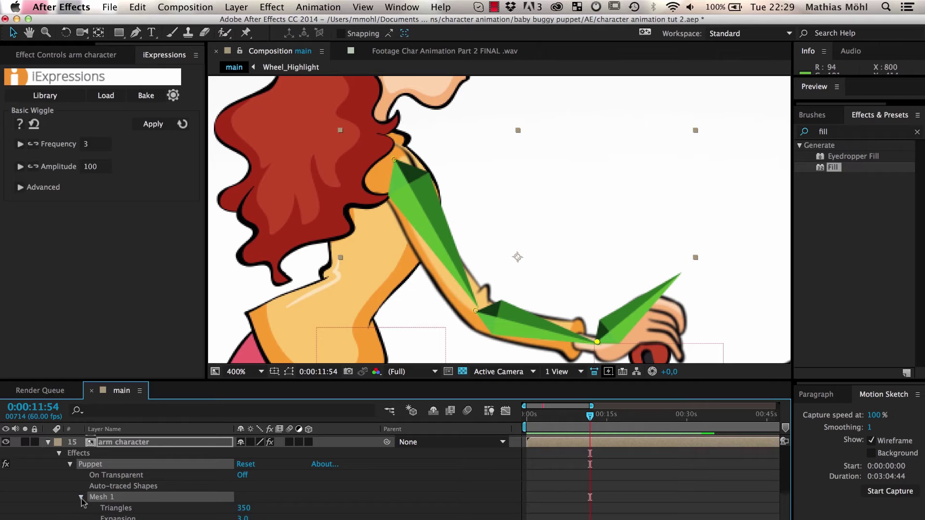
scroll(144, 472, "down", 3)
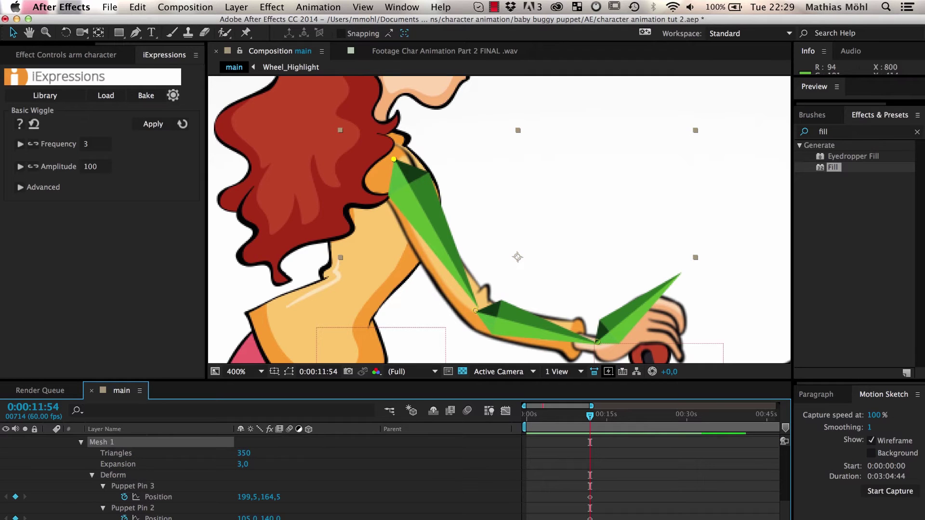
Search the iExpressions library for 'pup' and load Link Puppet Pin To Layer.
left_click(50, 97)
type("p")
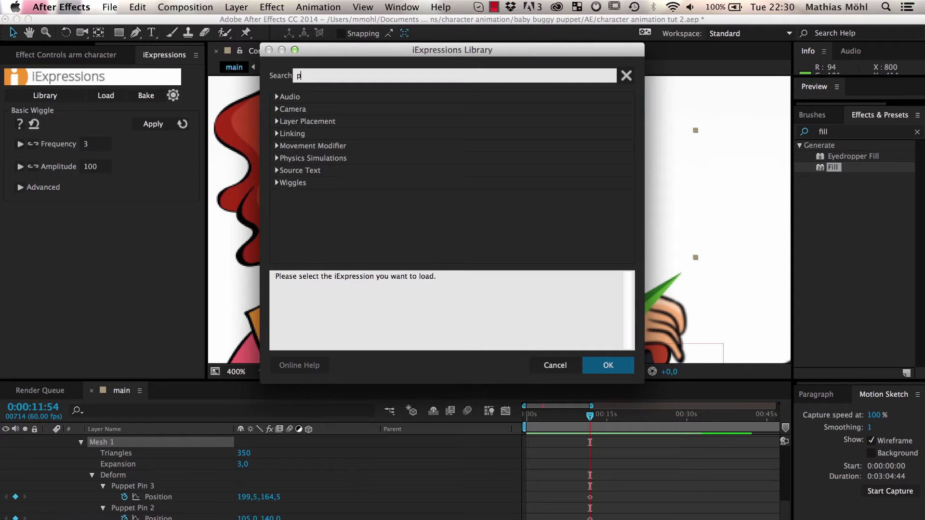
type("up")
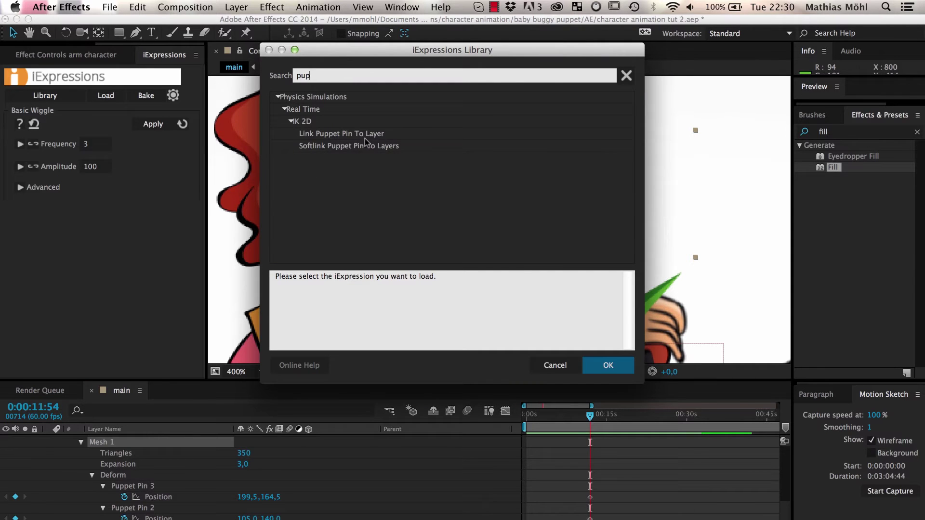
left_click(365, 134)
left_click(602, 364)
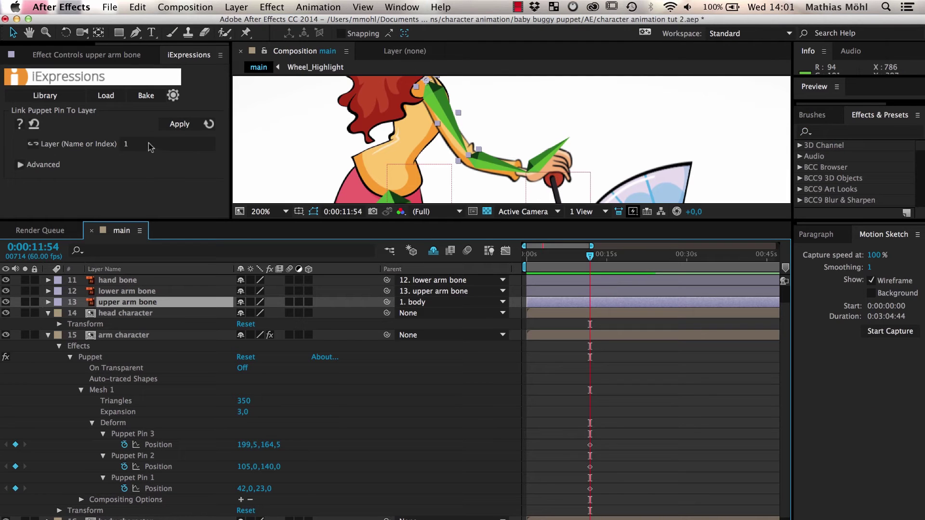
left_click(151, 146)
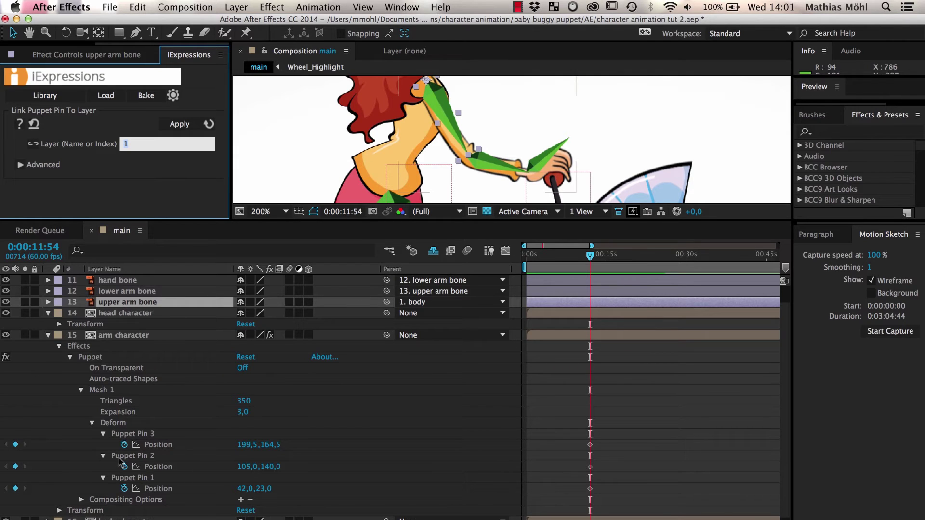
Link the arm's Puppet Pin 1 Position to the upper arm bone layer.
left_click(135, 478)
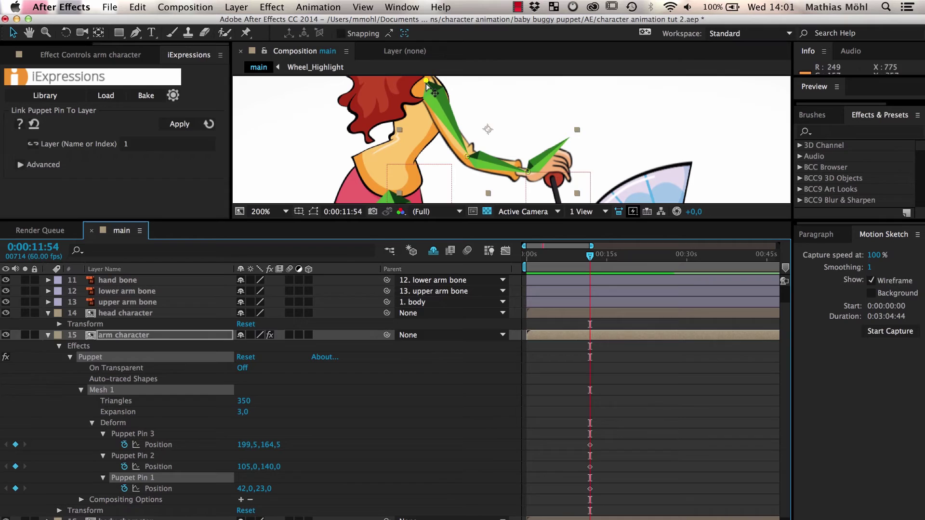
left_click(446, 104)
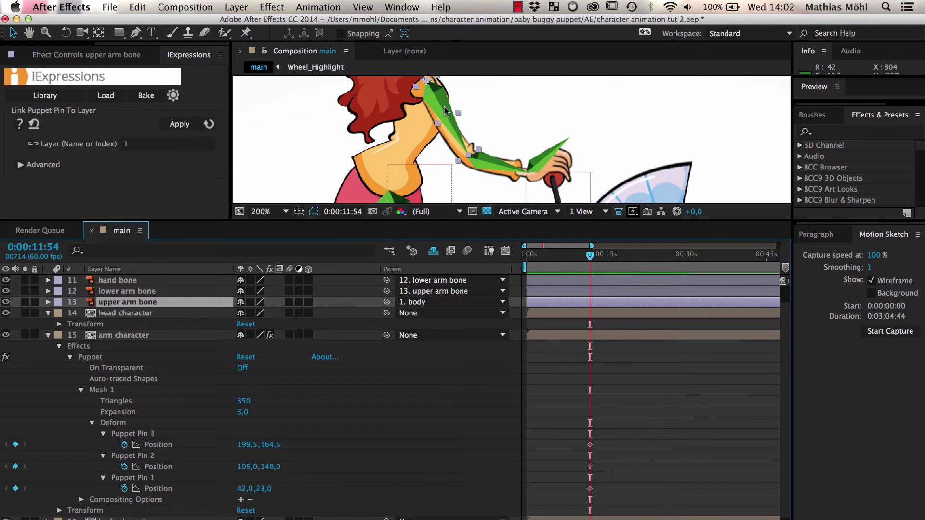
left_click(146, 145)
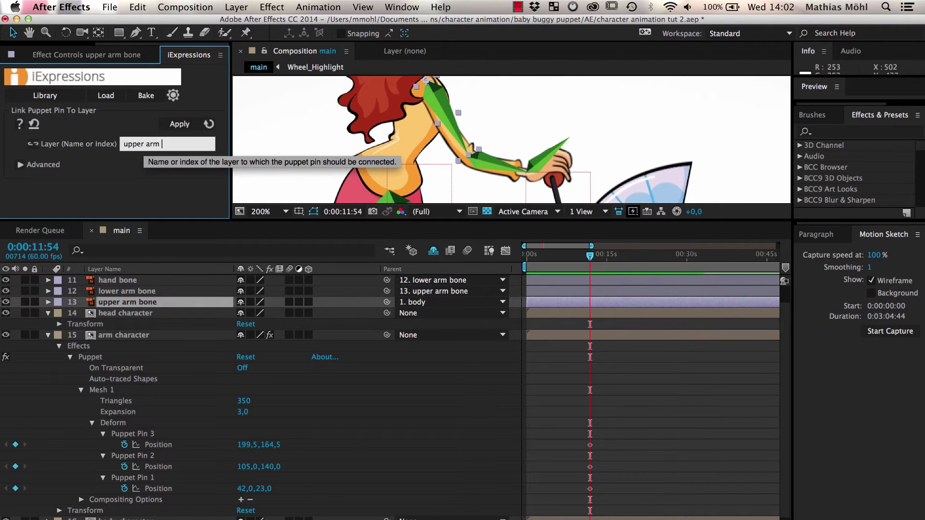
left_click(159, 488)
left_click(180, 124)
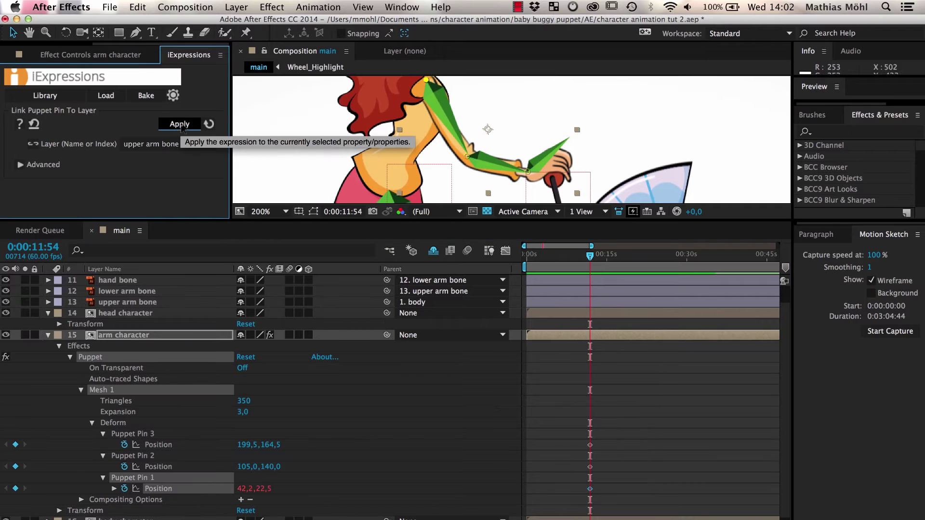
Link Puppet Pin 2's Position to the 'lower arm bone' layer.
left_click(145, 455)
left_click(145, 145)
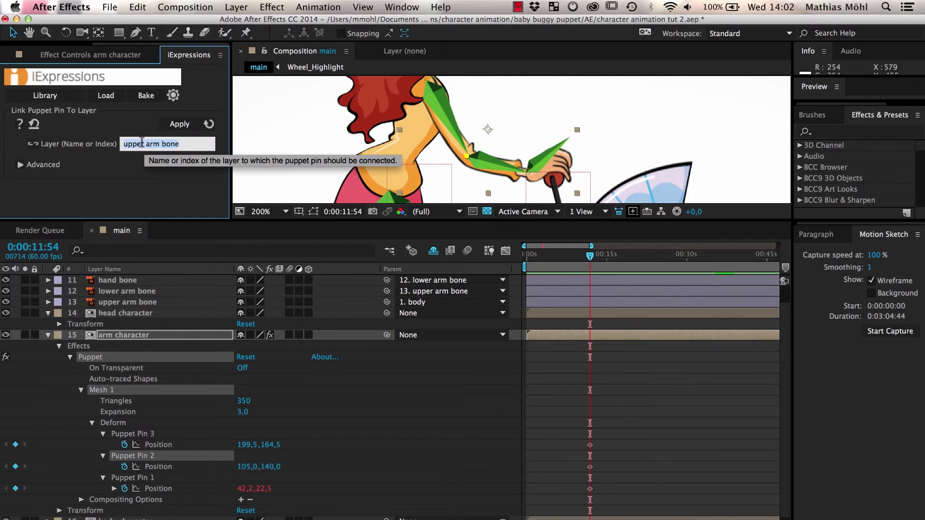
type("lower arm bone")
left_click(158, 466)
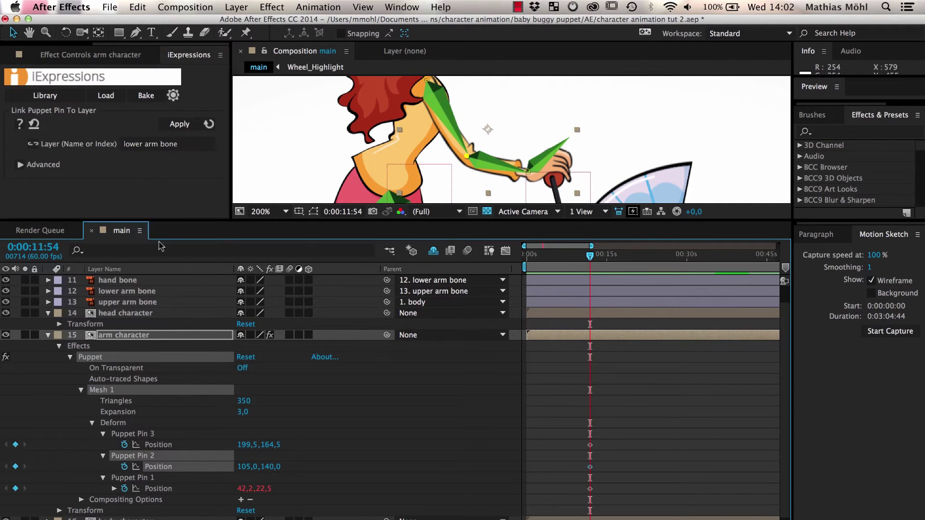
left_click(180, 124)
Link Puppet Pin 3's Position to the 'hand bone' layer and apply.
left_click(159, 445)
left_click(145, 144)
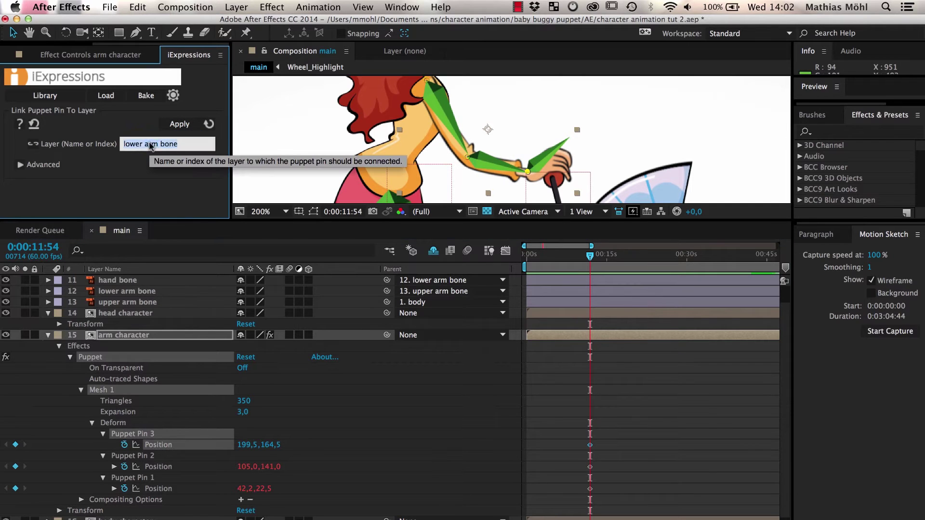
type("hand bone")
left_click(180, 123)
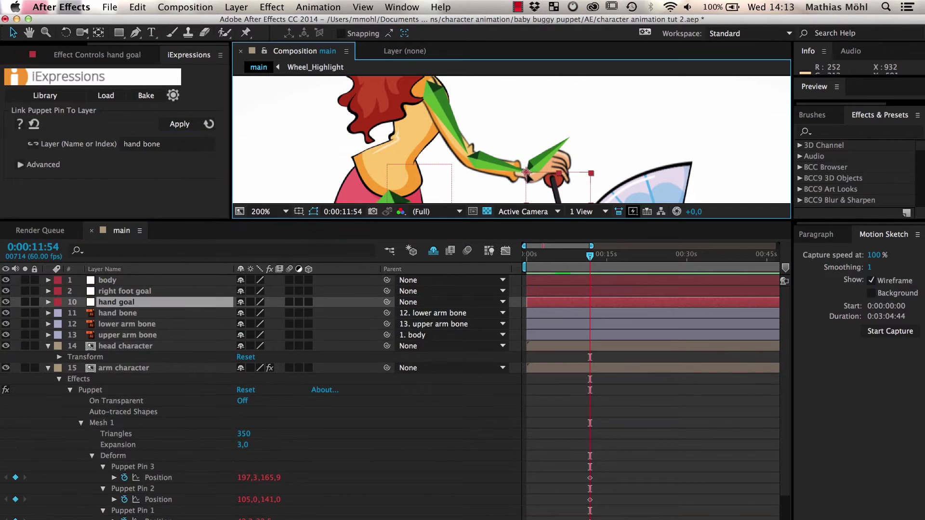
Drag the hand goal up, then right and down to test the arm, then reselect the arm character.
left_click_drag(528, 174, 483, 147)
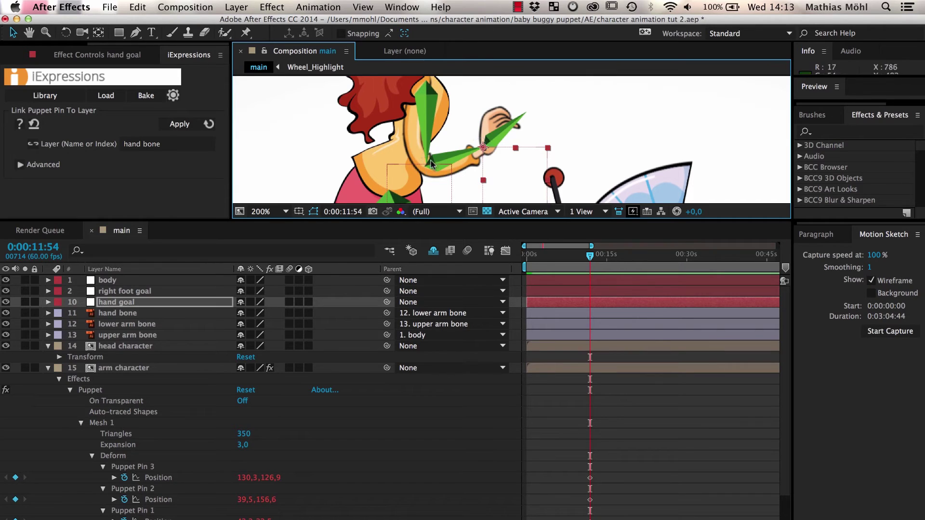
left_click_drag(480, 163, 525, 186)
left_click(122, 369)
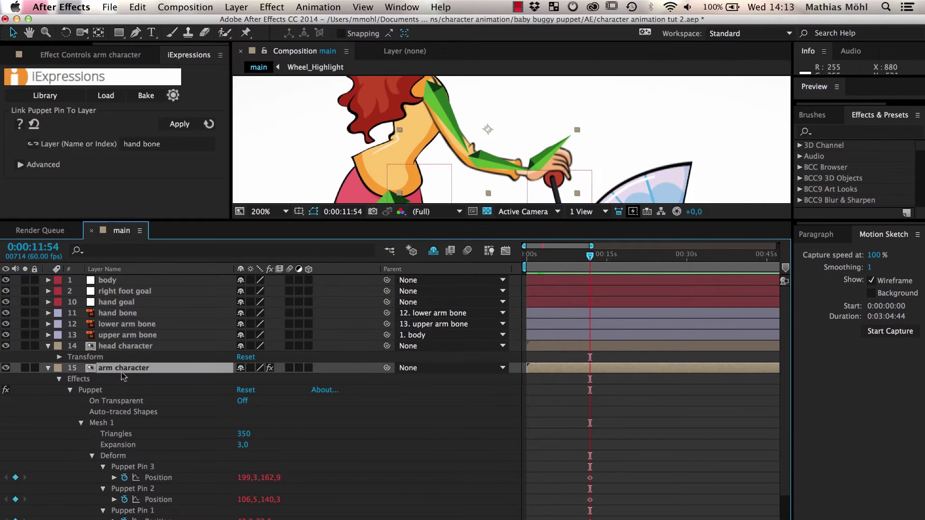
Add two more arm puppet pins, one near the elbow on the upper arm and one on the forearm.
left_click(113, 423)
key("super+p")
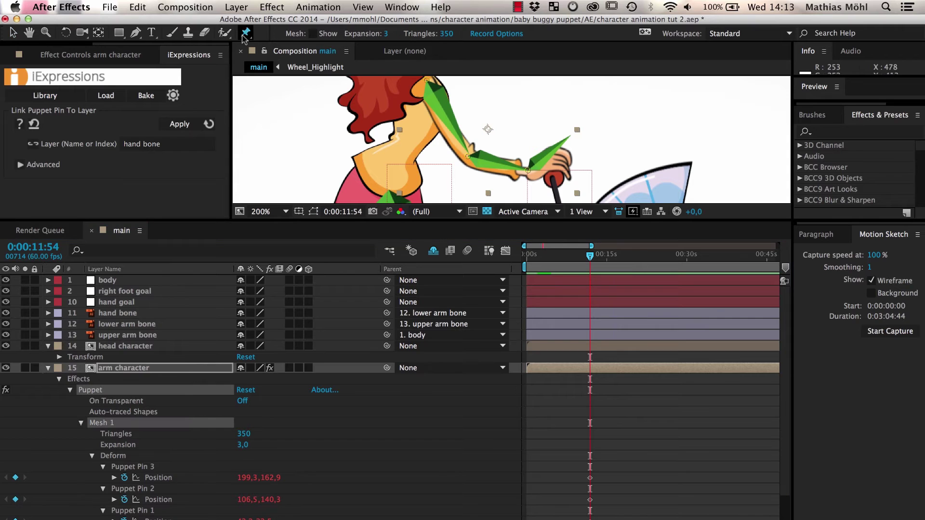
left_click(459, 144)
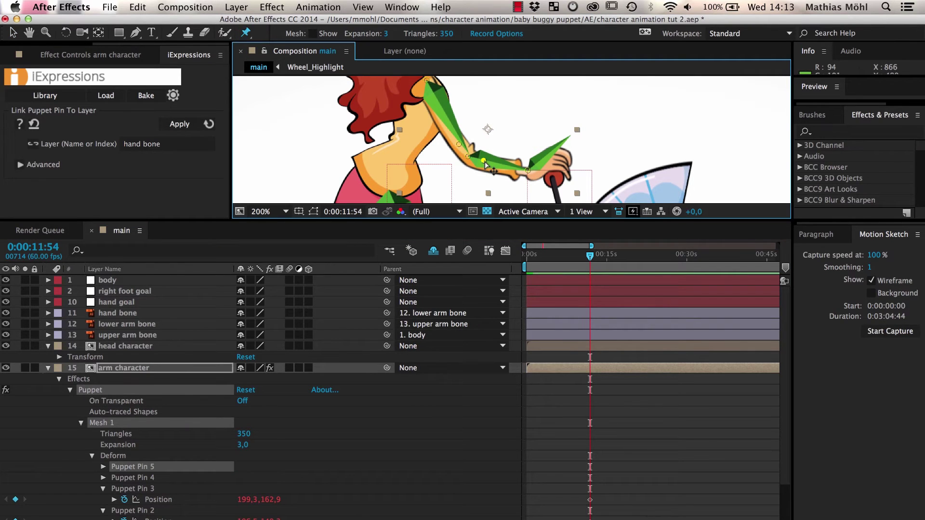
left_click(483, 161)
Create a null named 'lower arm extra pin' and a duplicate named 'upper arm extra pin'.
left_click(236, 7)
mouse_move(298, 23)
left_click(435, 76)
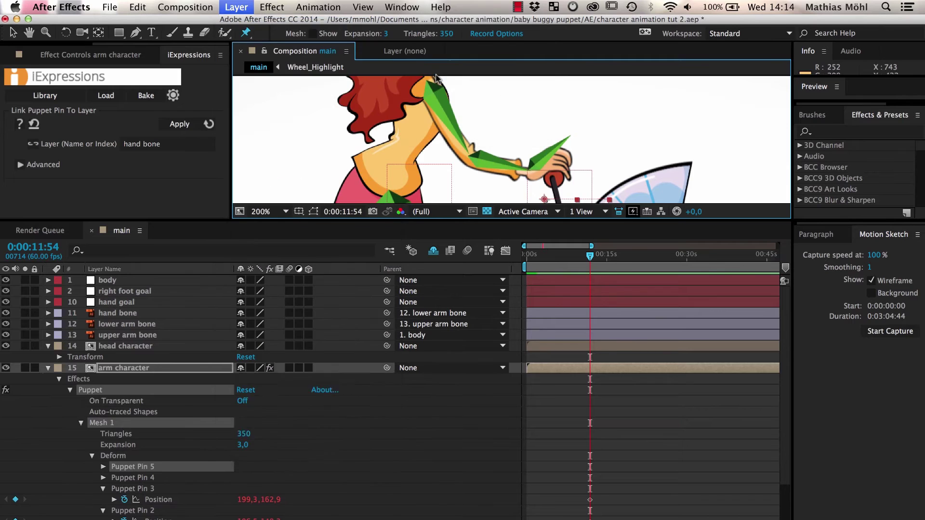
key("Return")
type("lower arm extra pin")
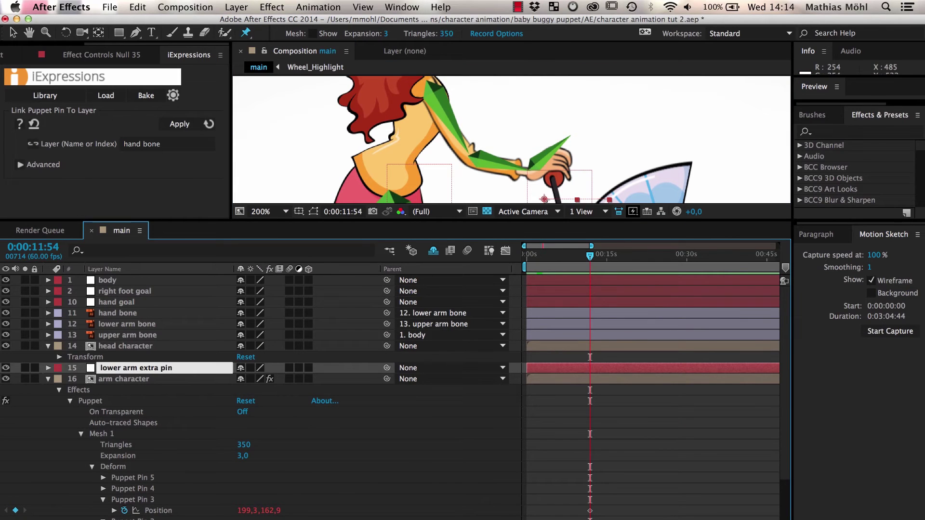
key("Return")
key("ctrl+d")
key("Return")
type("upper arm extra pin")
key("Return")
Link Puppet Pin 4 to upper arm extra pin and Puppet Pin 5 to lower arm extra pin.
scroll(169, 356, "down", 5)
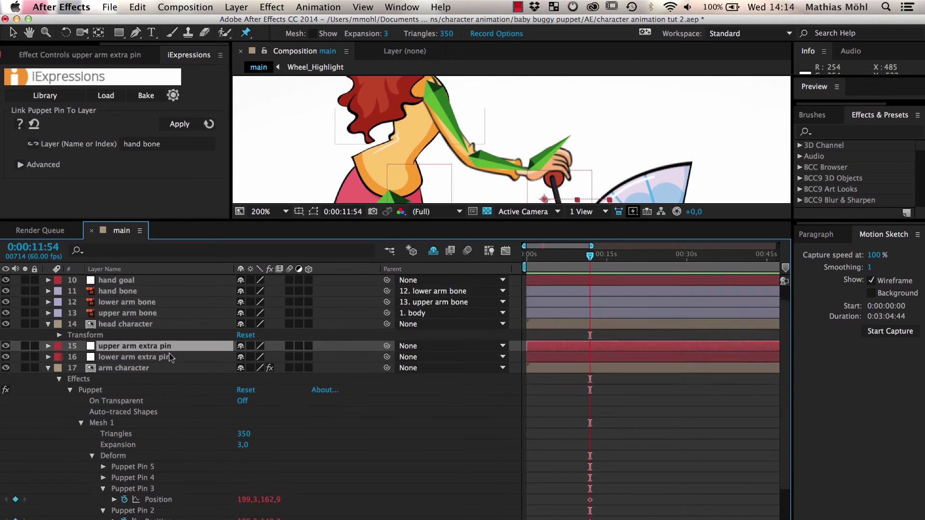
left_click(103, 423)
left_click(159, 433)
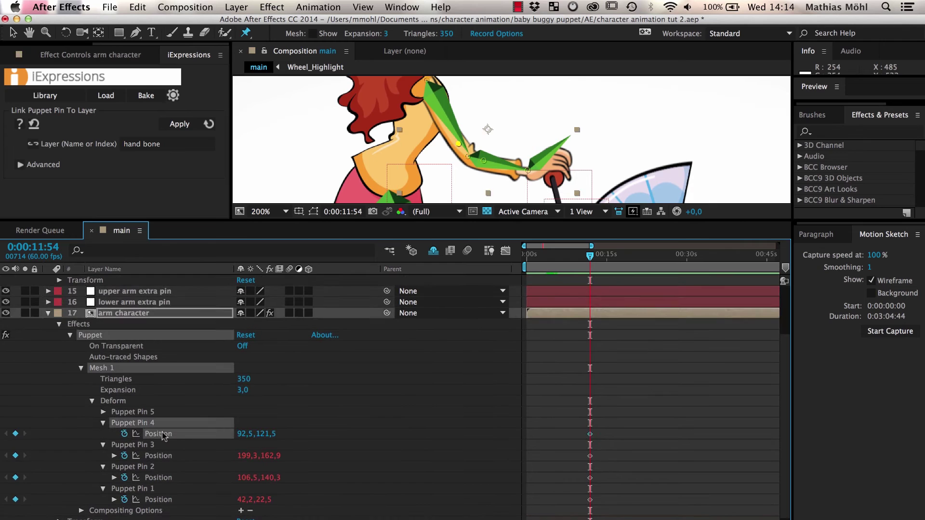
left_click(140, 144)
type("upper arm extra pin")
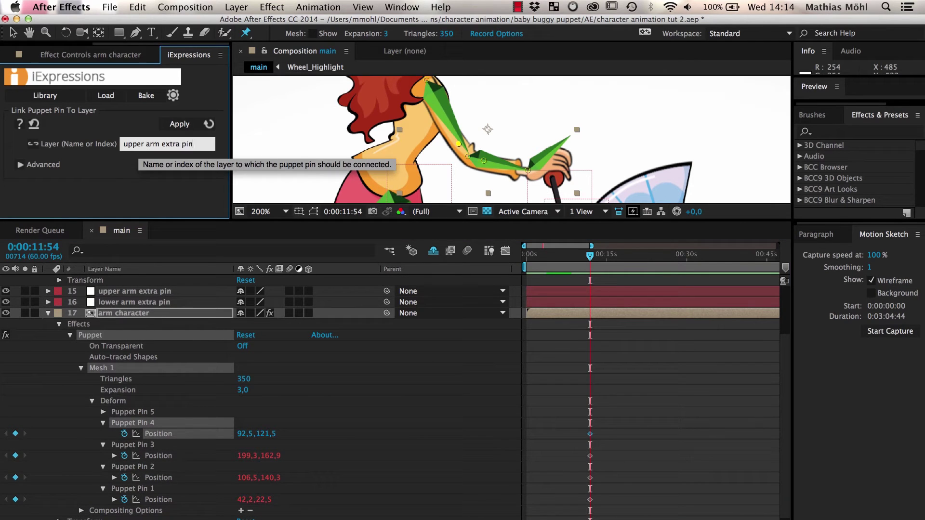
left_click(179, 123)
left_click(102, 412)
left_click(159, 423)
left_click_drag(144, 144, 48, 147)
type("lower")
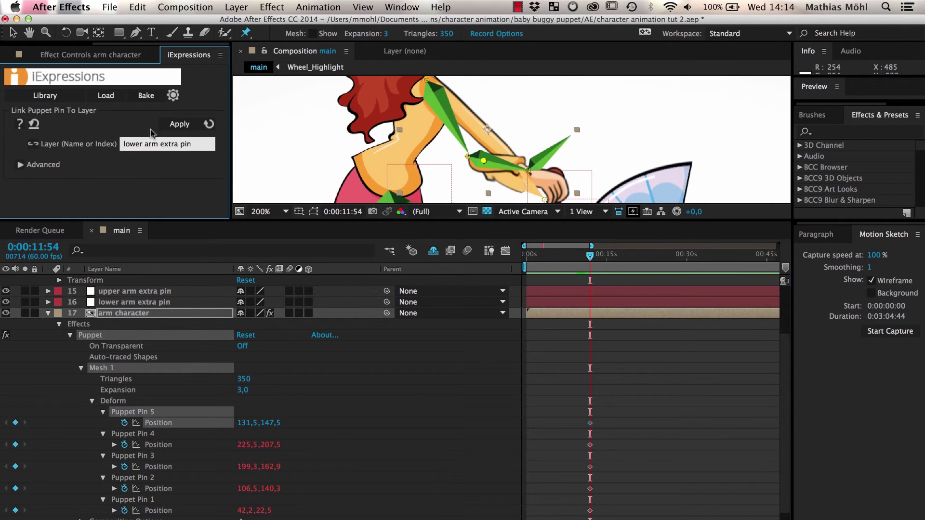
key("Return")
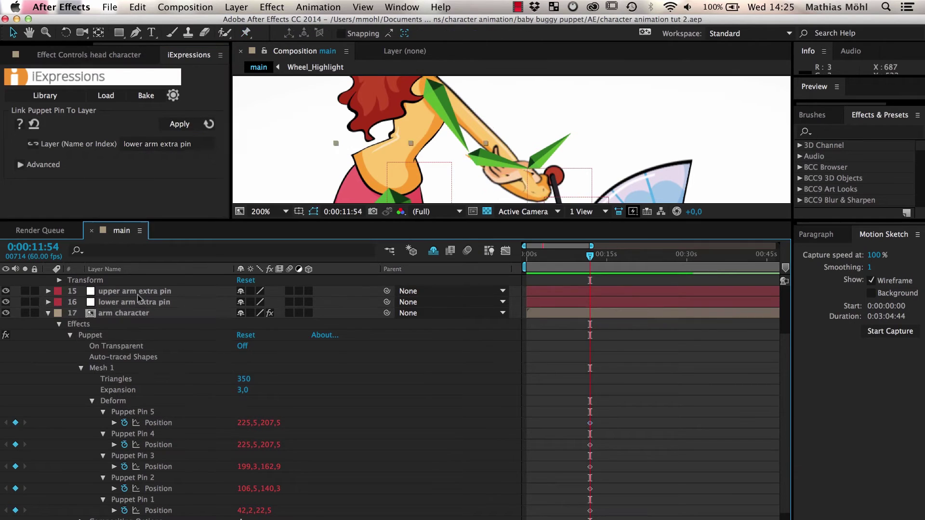
Reposition the lower arm extra pin, then parent the lower and upper extra pin nulls to their arm bones.
left_click(541, 192)
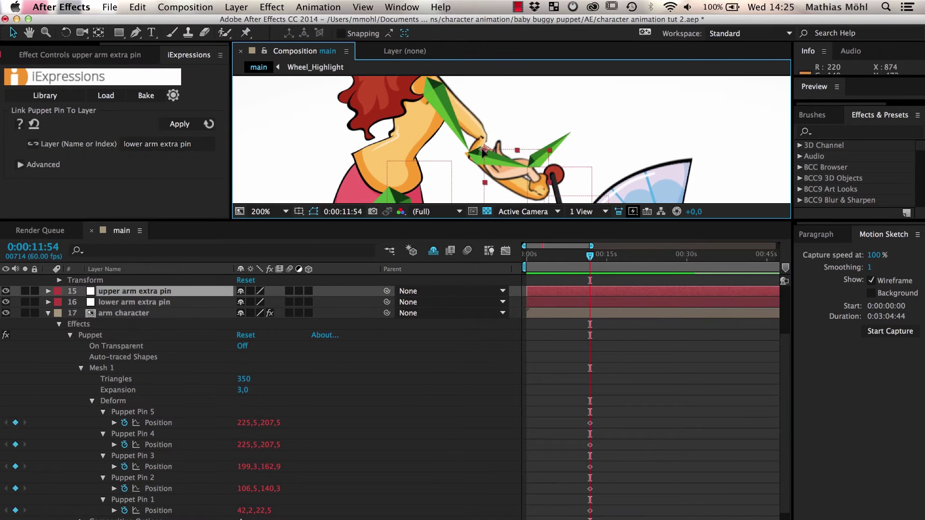
left_click(521, 196)
left_click_drag(520, 197, 455, 157)
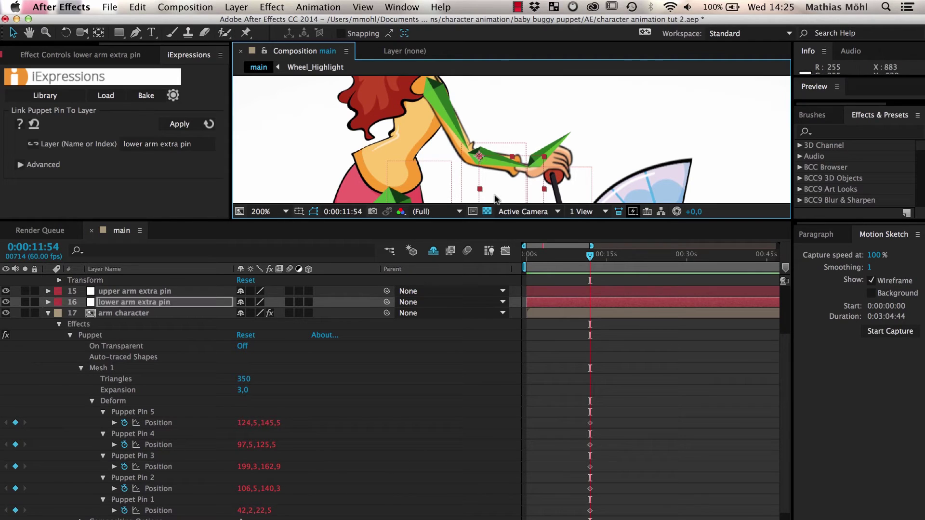
left_click(148, 304)
scroll(147, 305, "up", 5)
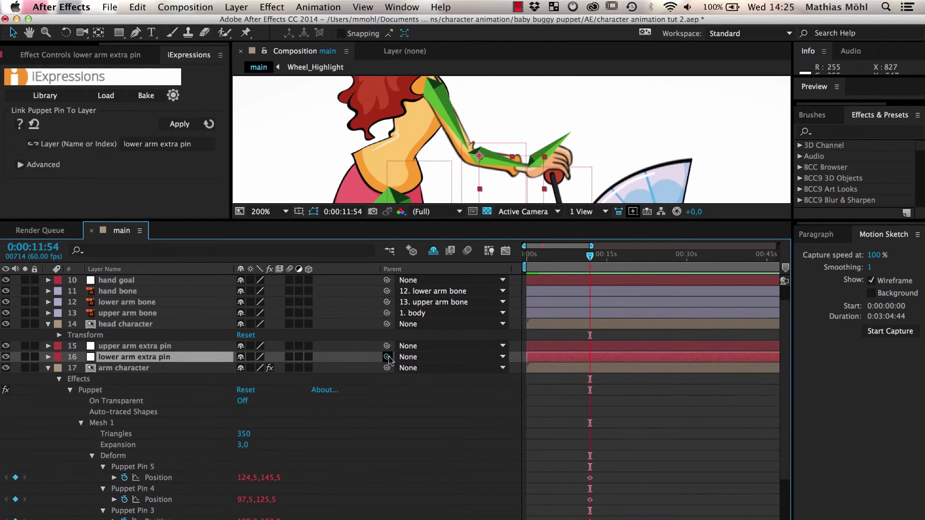
left_click_drag(387, 357, 170, 309)
left_click(154, 349)
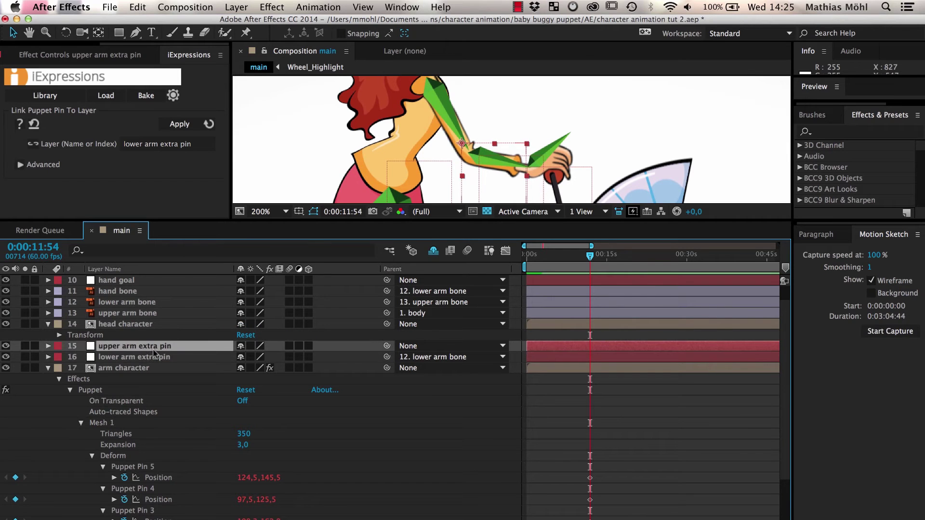
left_click_drag(387, 346, 188, 313)
Move the hand goal around to test the arm with the extra pins.
left_click(126, 281)
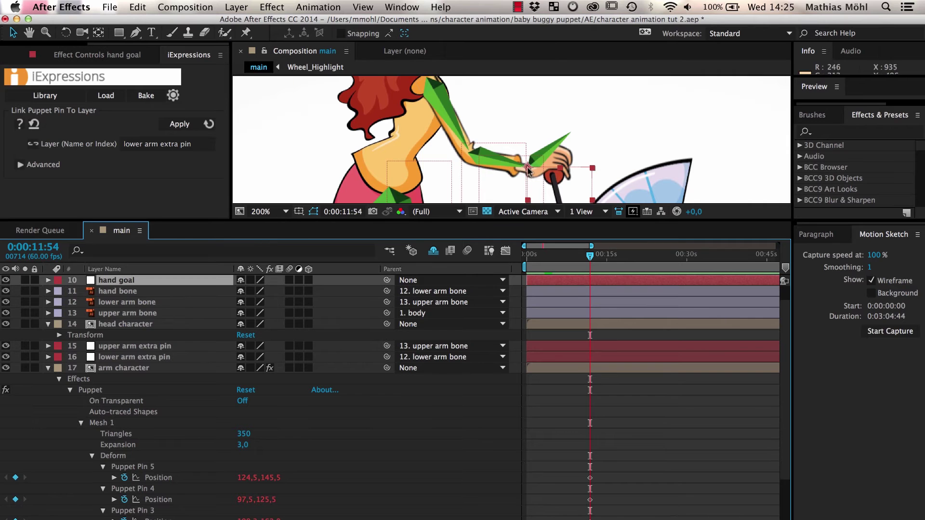
left_click_drag(529, 169, 540, 197)
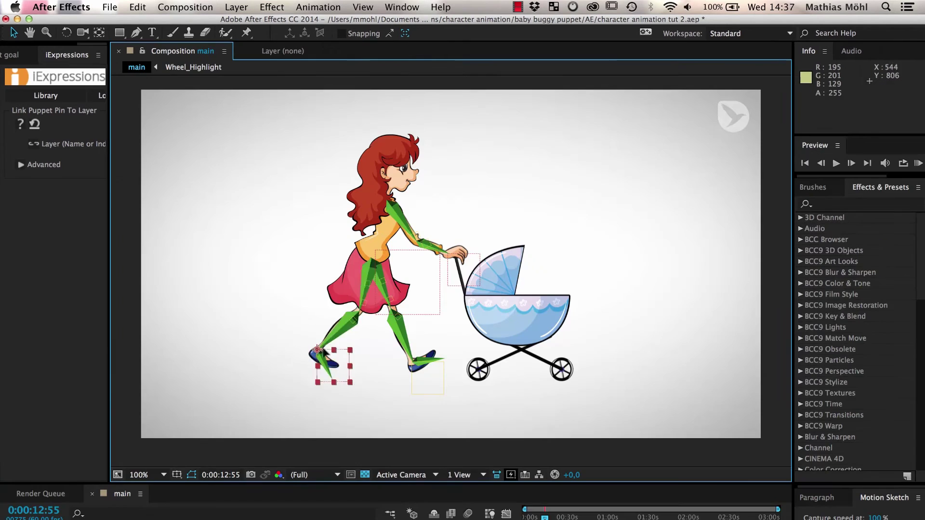
left_click_drag(321, 366, 272, 243)
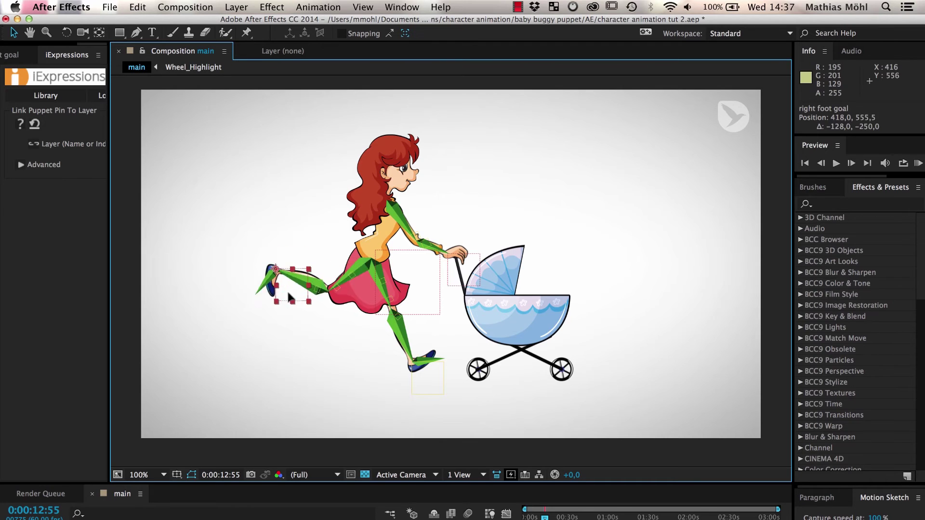
Lift the right foot goal, then set it back down further right to test the leg.
left_click_drag(289, 293, 309, 341)
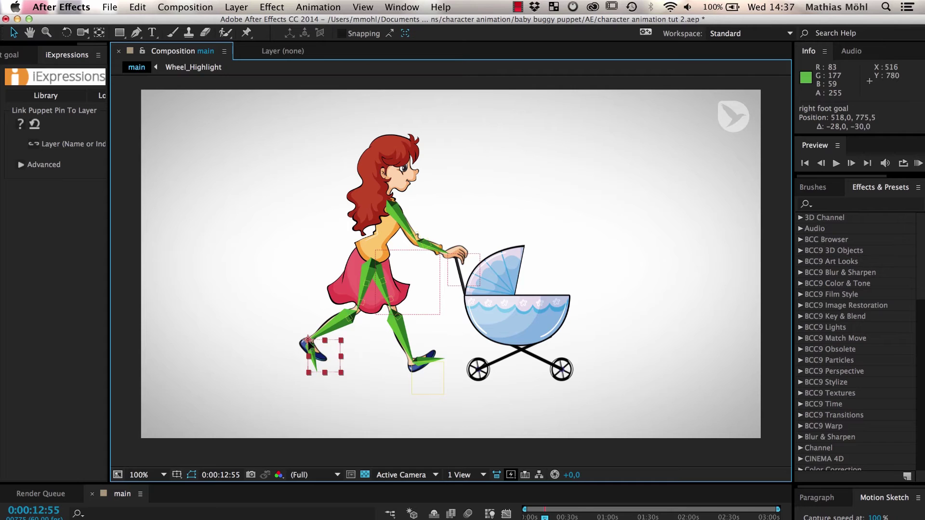
left_click_drag(312, 349, 333, 359)
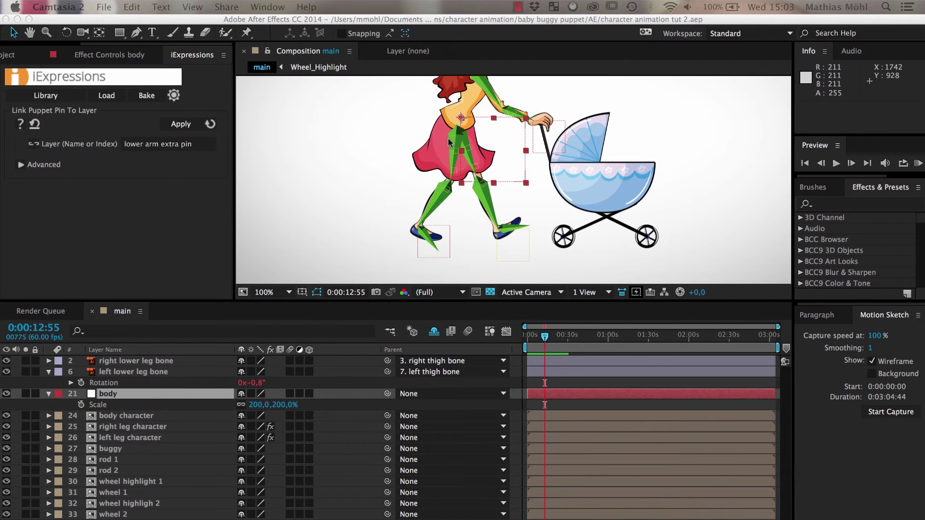
Place puppet pins on the body character at the hip and skirt.
left_click(115, 418)
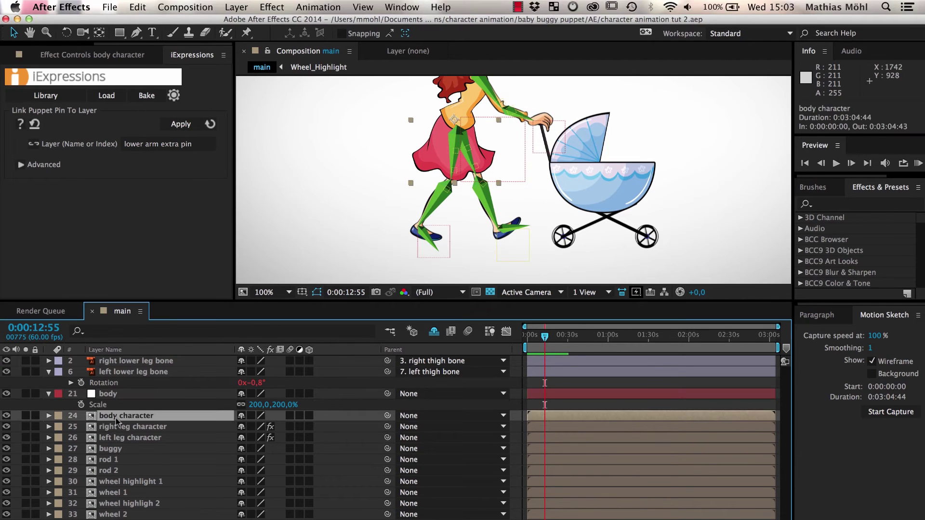
left_click(246, 34)
left_click(468, 126)
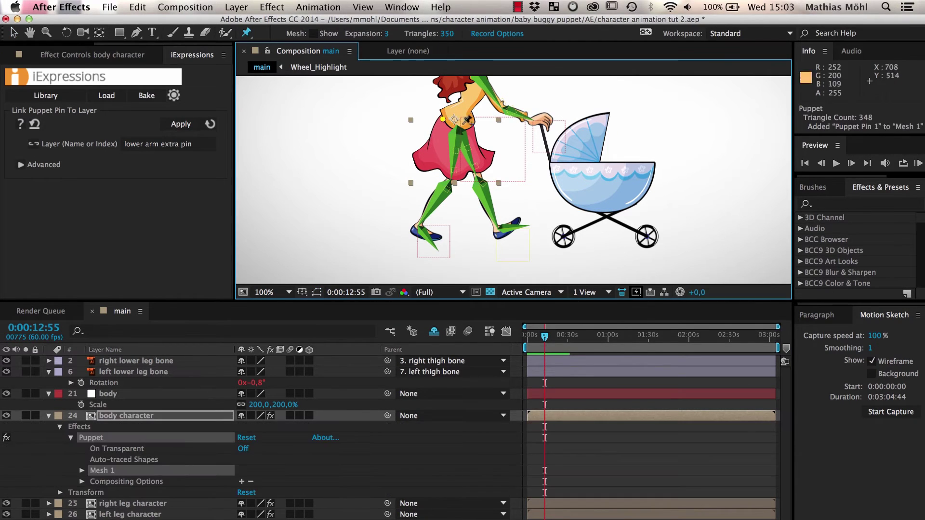
left_click(488, 161)
Rename the pins pin hip back, pin hip front, pin skirt back and pin skirt front.
left_click(131, 431)
key("Return")
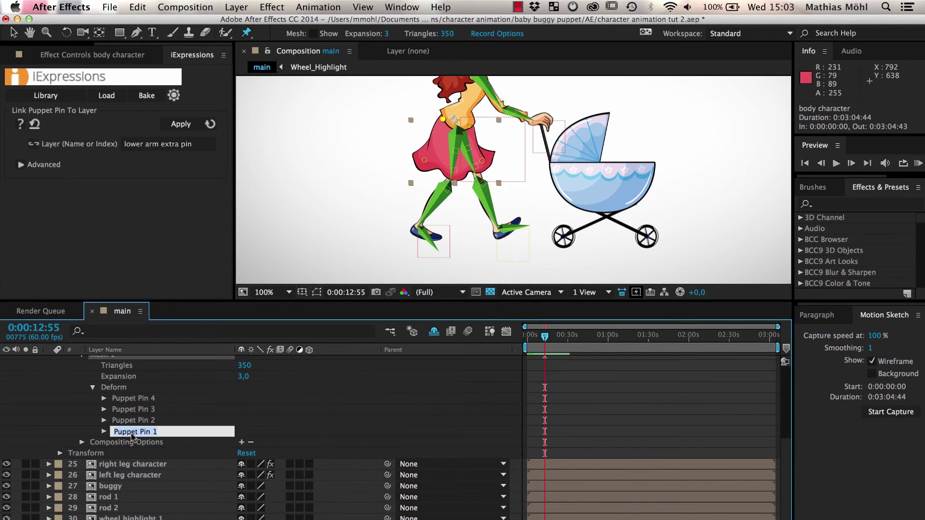
type("pin hip back")
key("Tab")
type("pin hip front")
key("Tab")
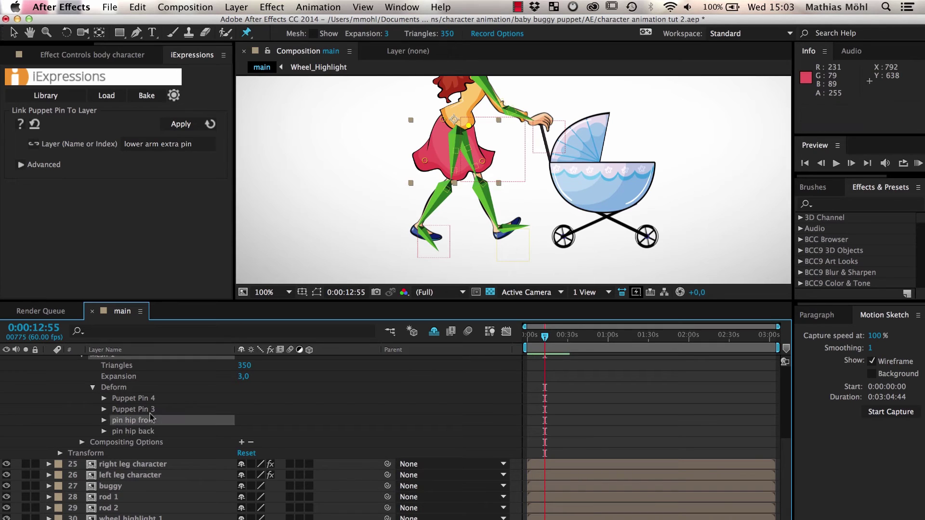
type("pin skirt back")
key("Tab")
type("pin skirt front")
key("Return")
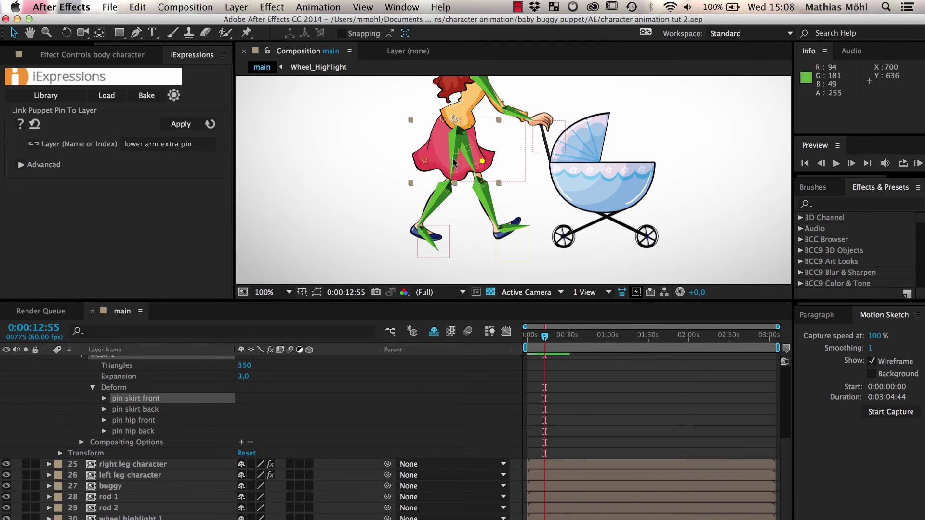
Search the iExpressions library for 'pup' and load Softlink Puppet Pin To Layers.
left_click(46, 96)
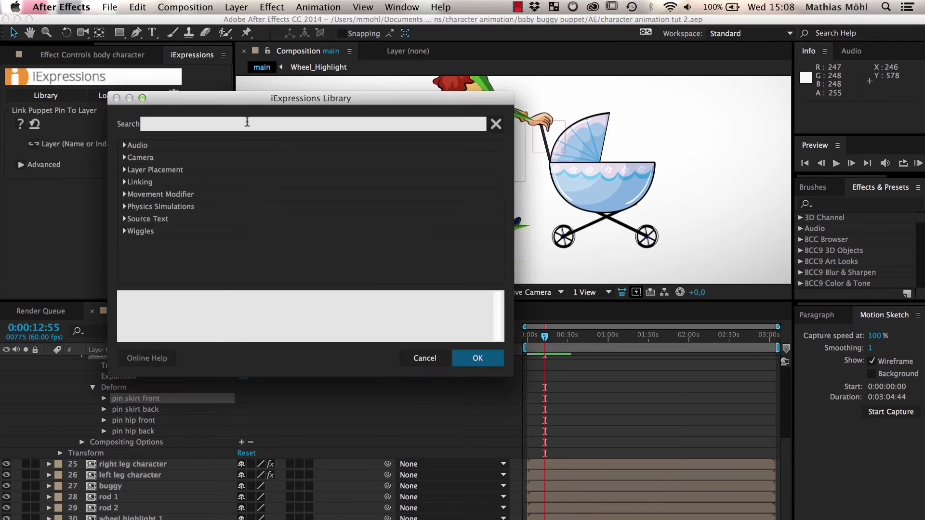
left_click(247, 122)
type("puppe")
left_click(195, 196)
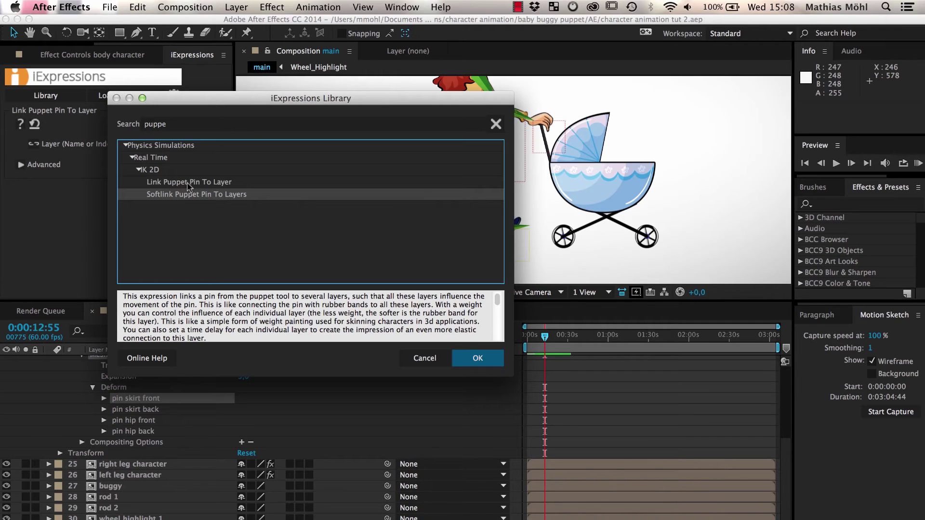
left_click(477, 359)
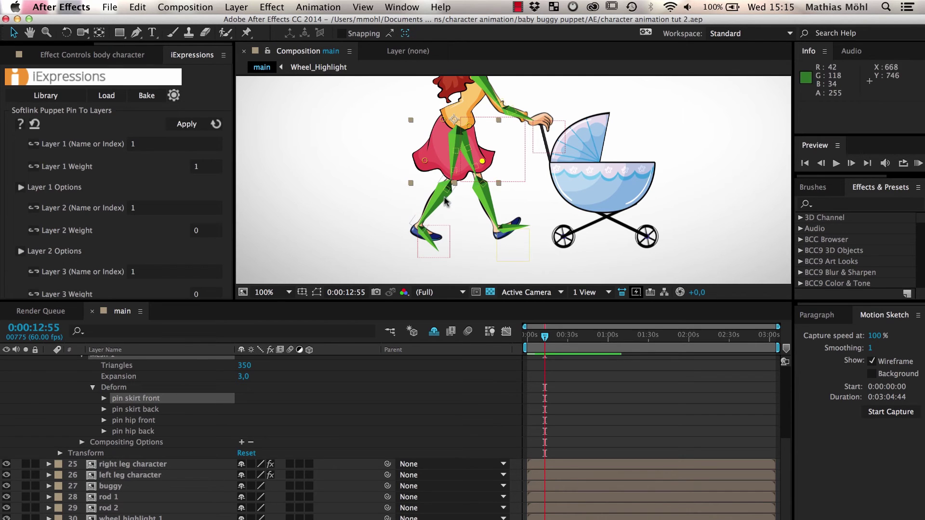
Set Layer 1 to right lower leg bone and Layer 2 to left lower leg bone, with weight 1.
left_click(166, 145)
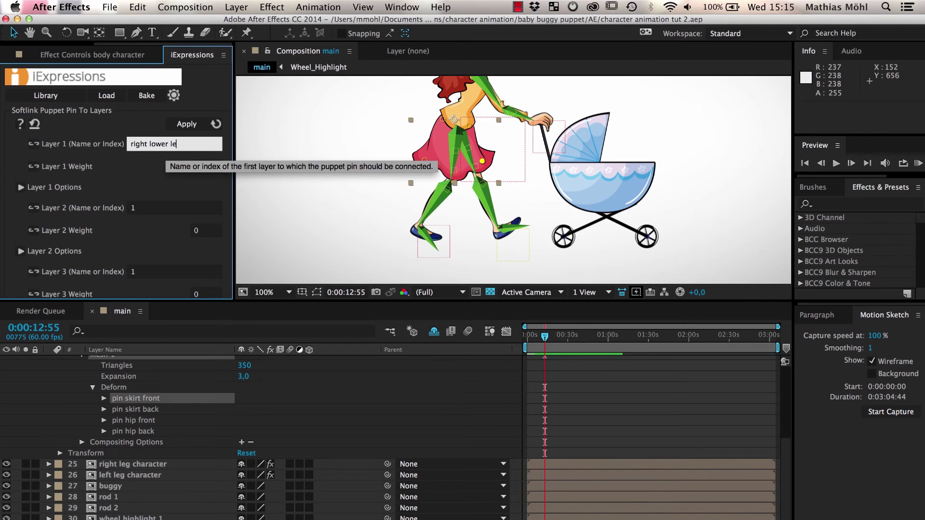
left_click(143, 211)
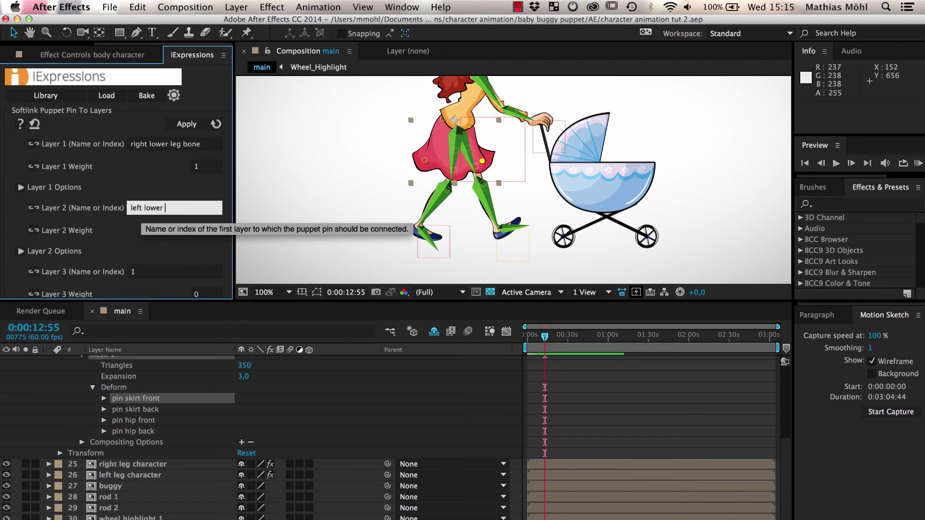
type("left lower leg bone")
key("Return")
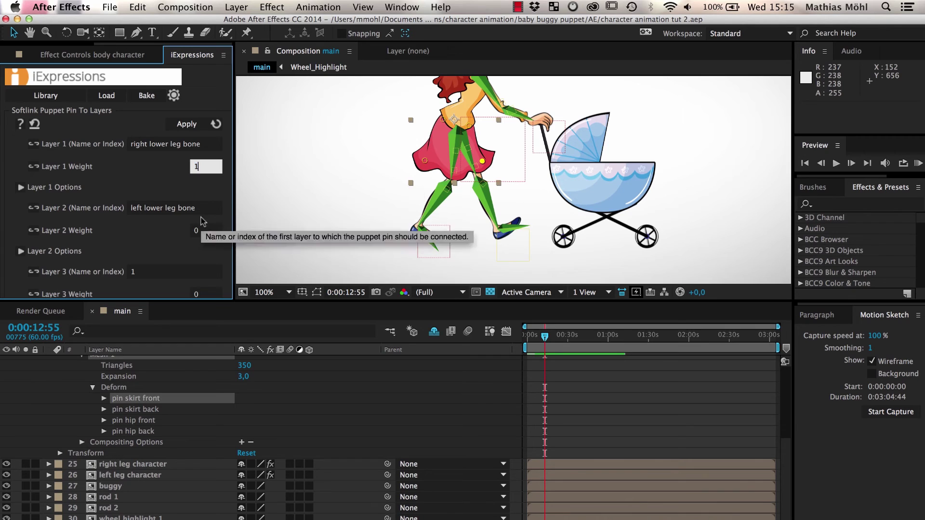
left_click(200, 233)
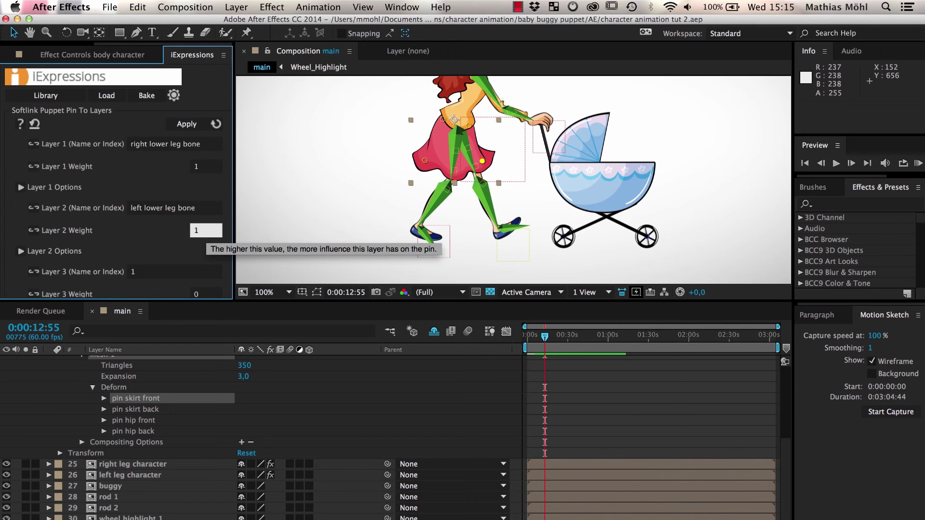
type("1")
key("Return")
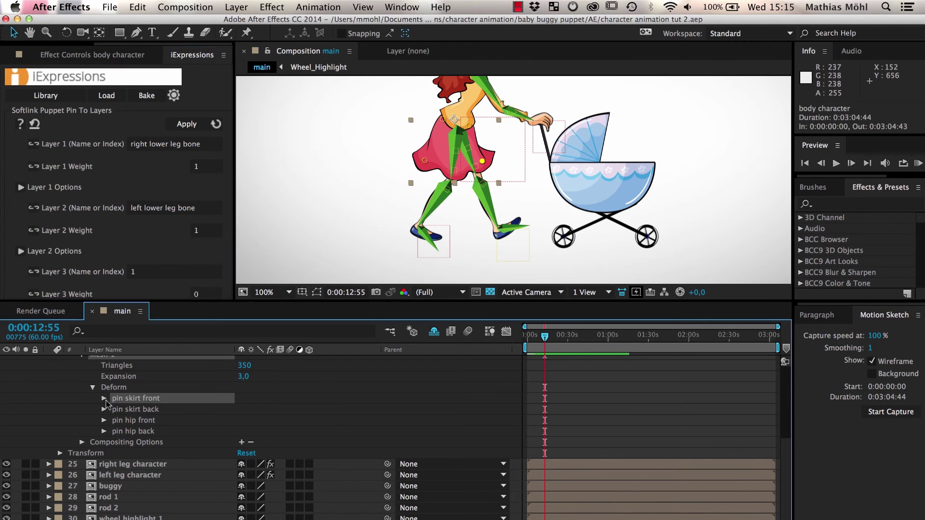
Apply the softlink expression to pin skirt front's Position.
left_click(104, 399)
left_click(157, 409)
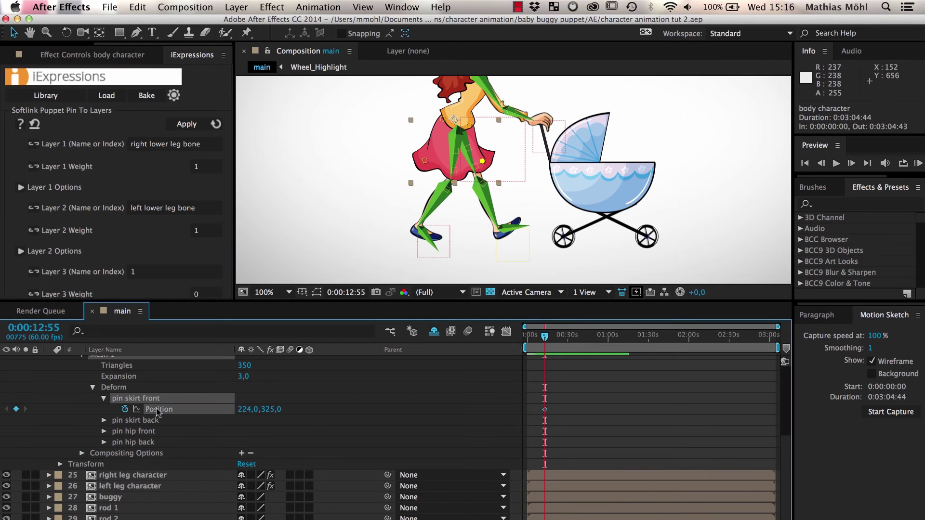
left_click(188, 124)
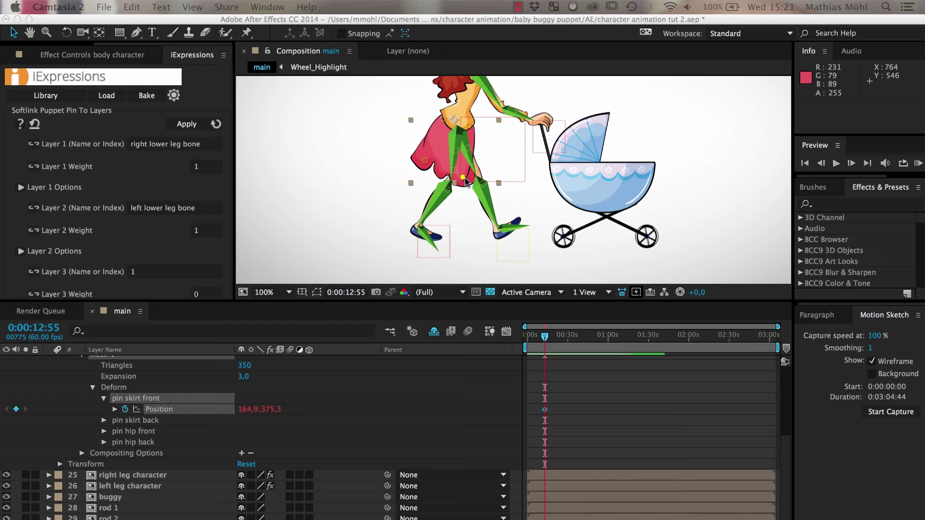
Test the skirt with the left foot goal, then float and enlarge the iExpressions panel.
left_click_drag(499, 254, 561, 241)
left_click(191, 54)
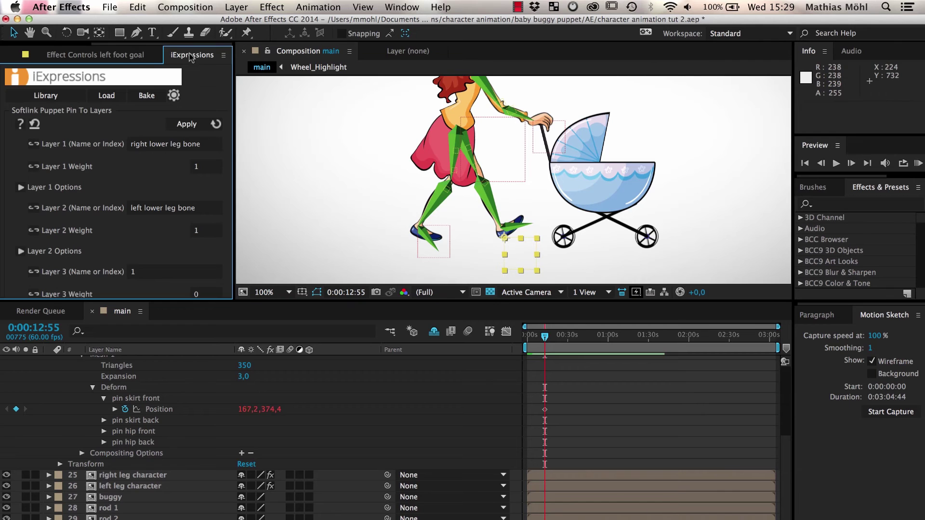
left_click_drag(192, 55, 694, 45)
left_click_drag(796, 304, 772, 479)
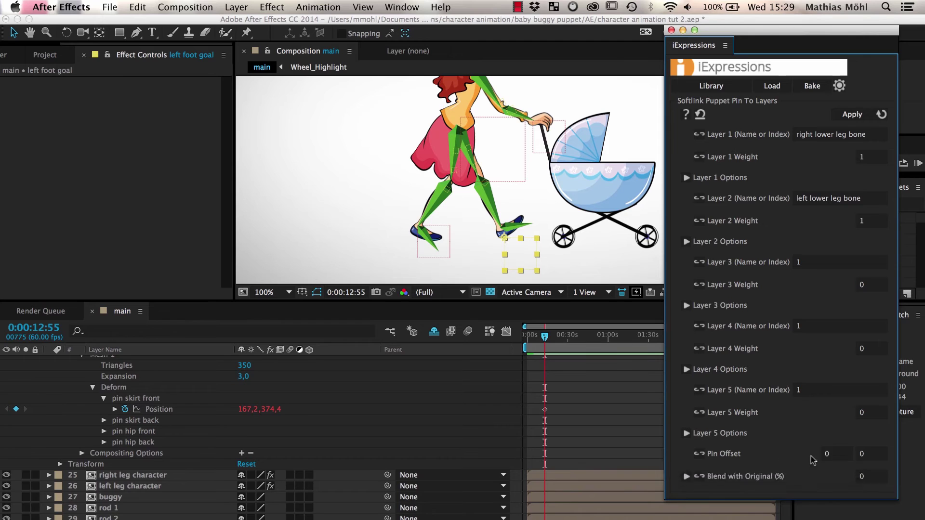
Apply a 150, -50 pin offset to the front skirt pin link.
left_click(826, 454)
type("150")
left_click(867, 454)
type("-50")
key("Return")
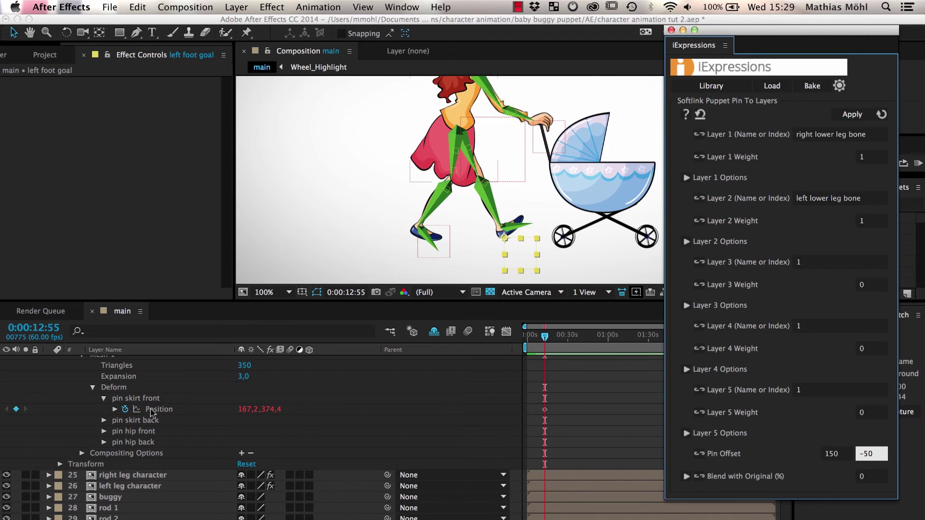
left_click(861, 114)
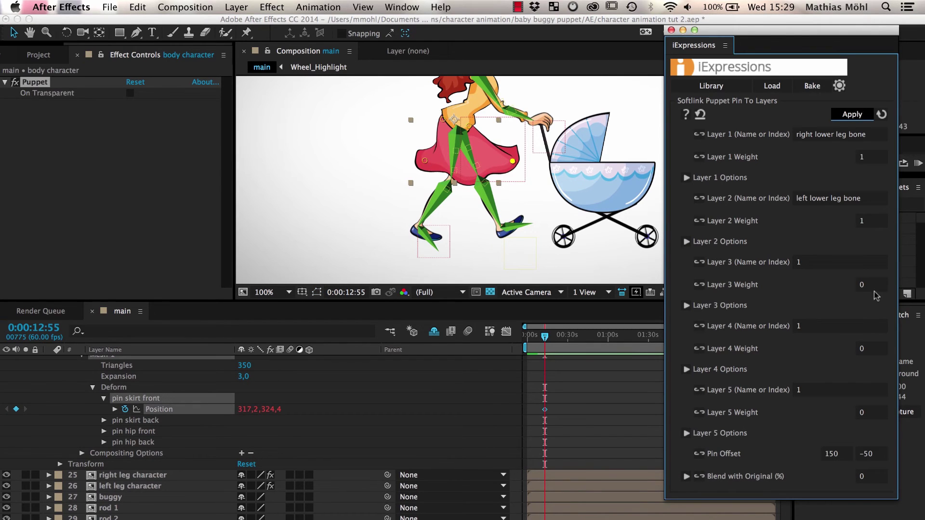
Change the pin offset X to 90, reapply, and test by moving the foot goals.
left_click(833, 454)
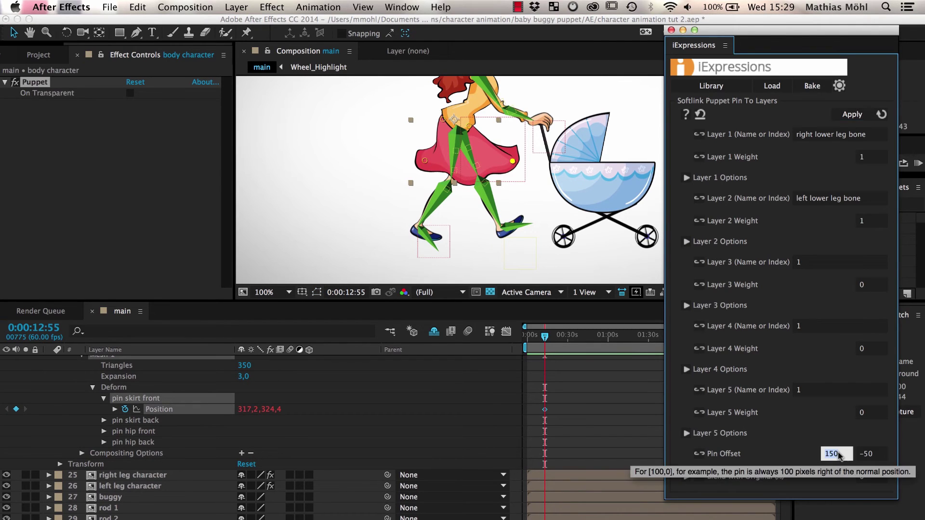
left_click(851, 116)
left_click(849, 114)
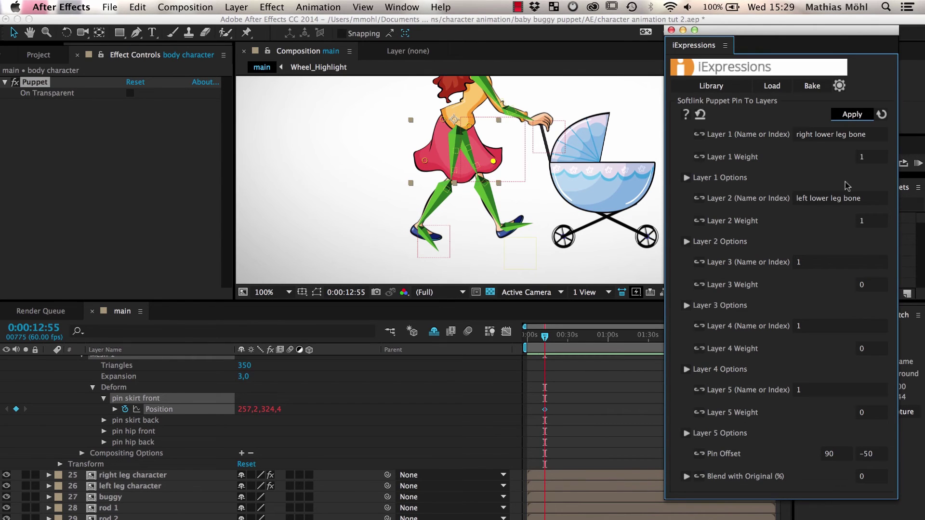
left_click(526, 242)
mouse_move(512, 240)
left_mouse_down()
mouse_move(530, 238)
mouse_move(424, 240)
mouse_move(413, 231)
mouse_move(500, 246)
left_mouse_up()
mouse_move(417, 236)
left_mouse_down()
mouse_move(448, 229)
mouse_move(414, 224)
left_mouse_up()
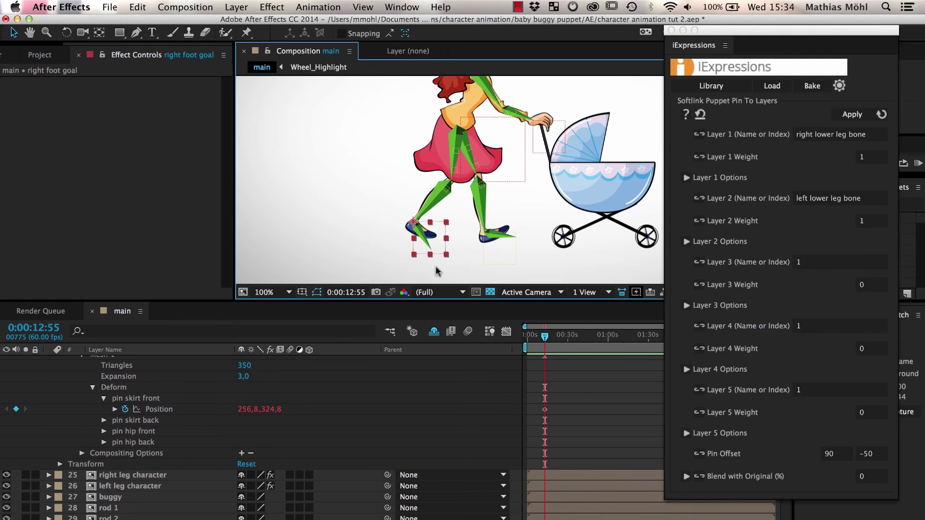
Reapply the pin skirt front Position link with Blend with Original 50, then test with the left foot.
left_click(866, 477)
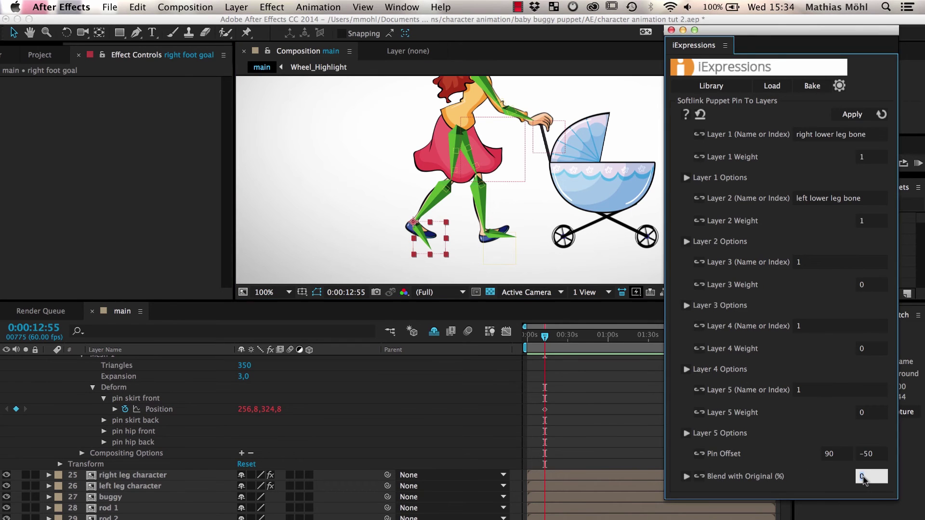
type("5")
left_click(151, 410)
left_click(852, 115)
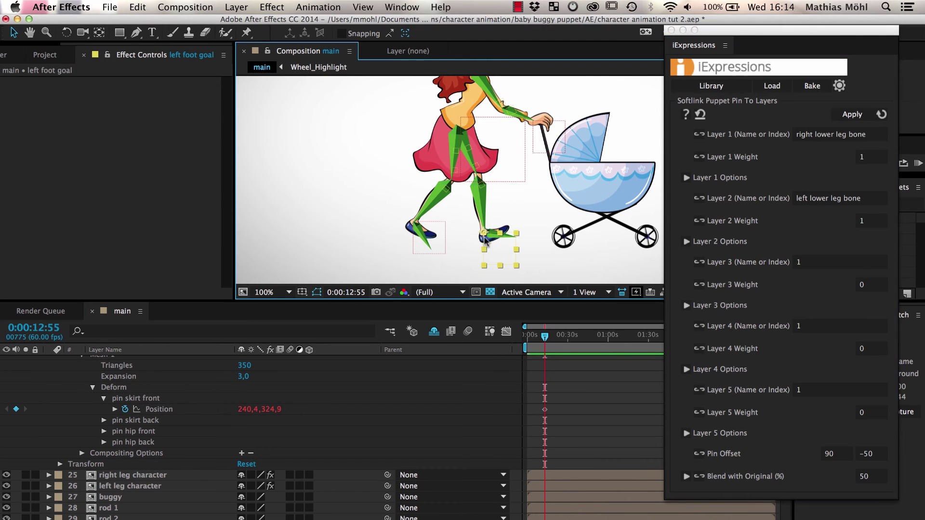
left_click_drag(500, 248, 474, 236)
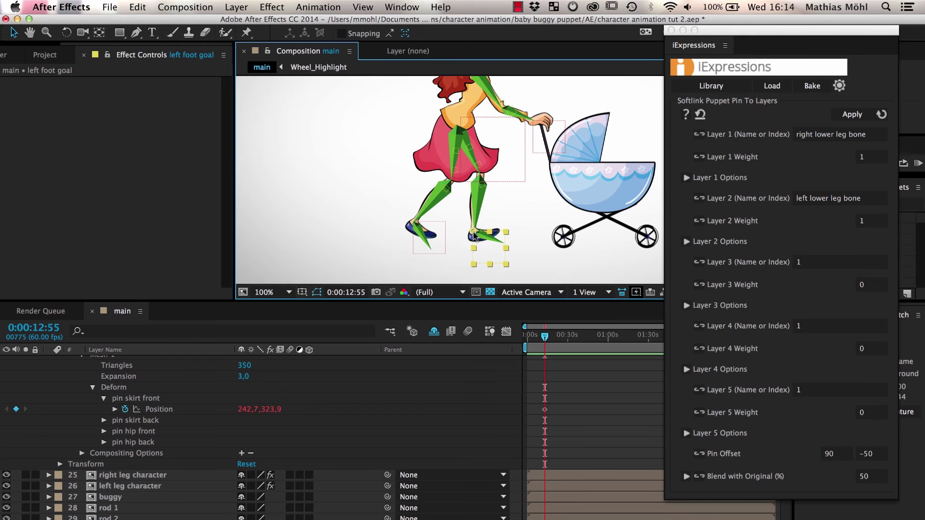
Link the pin skirt back Position to the lower leg bones.
left_click(104, 421)
left_click(155, 432)
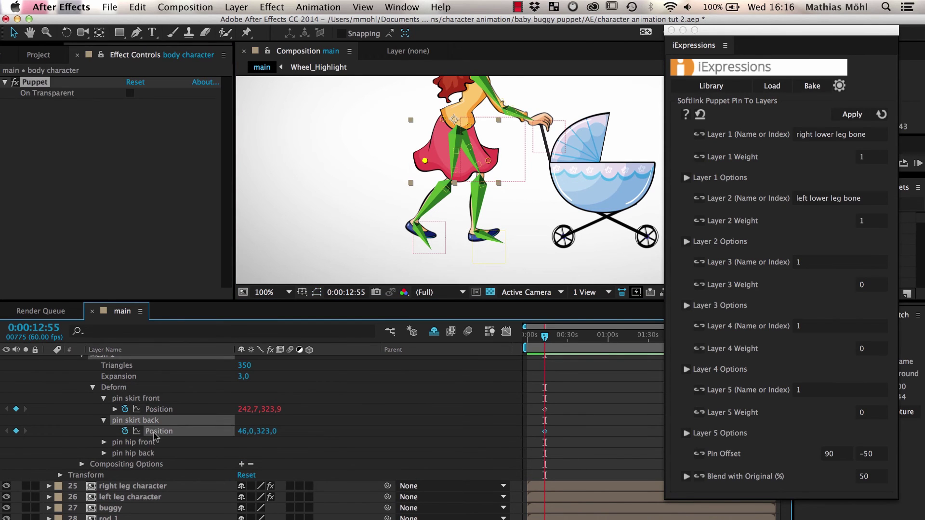
left_click(846, 115)
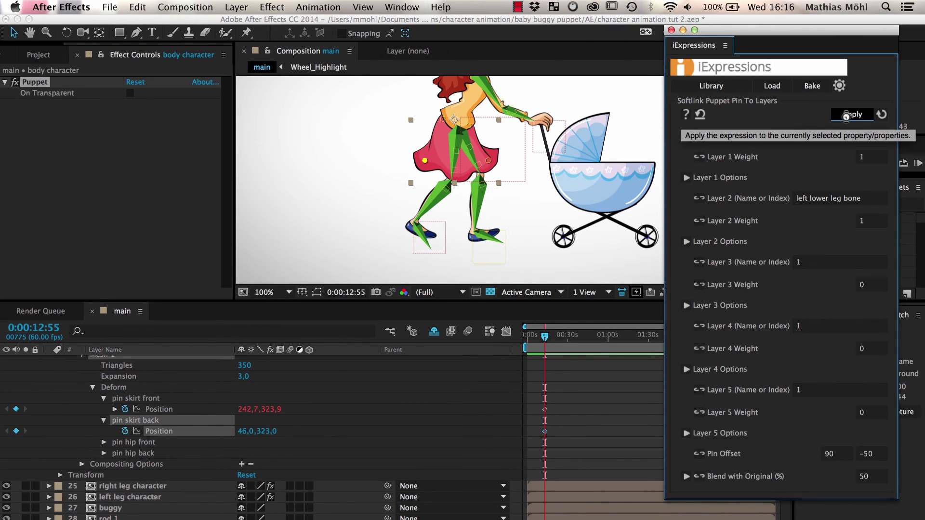
Set the back skirt pin offset X to -90, then -100, reapplying each time.
left_click(842, 456)
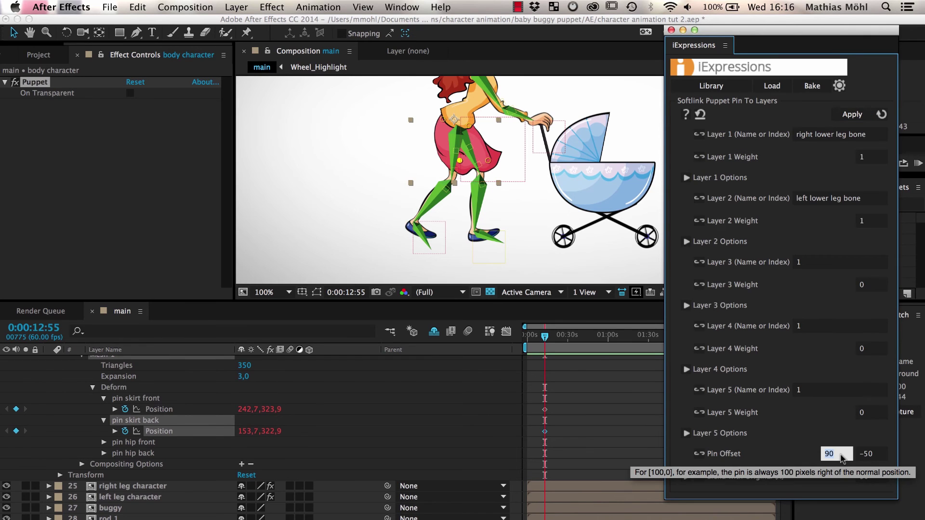
type("-90")
left_click(851, 115)
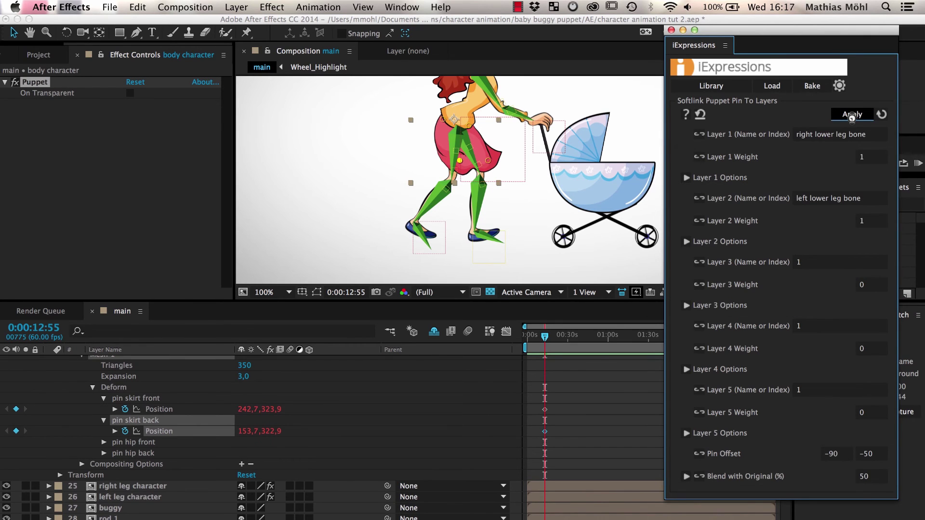
left_click(839, 454)
type("-100")
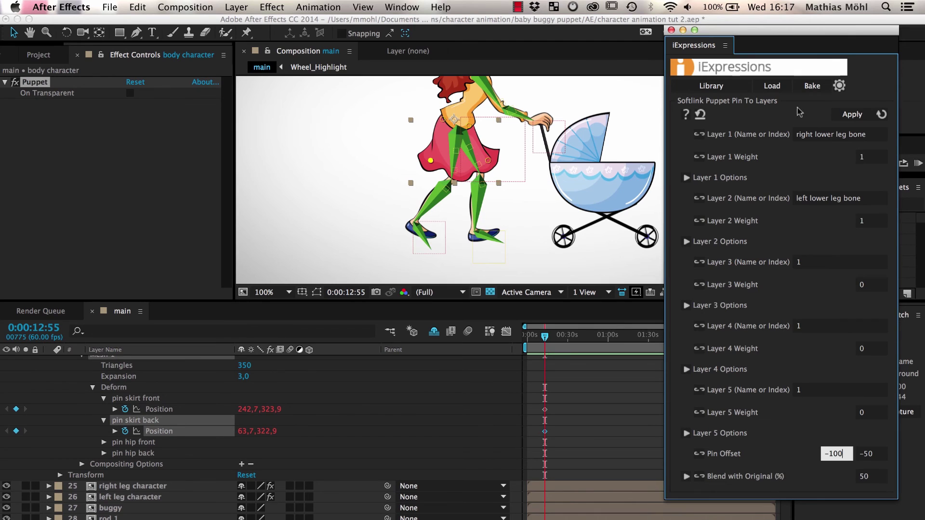
left_click(846, 116)
Drag the left foot goal to check the back skirt follows.
left_click(420, 236)
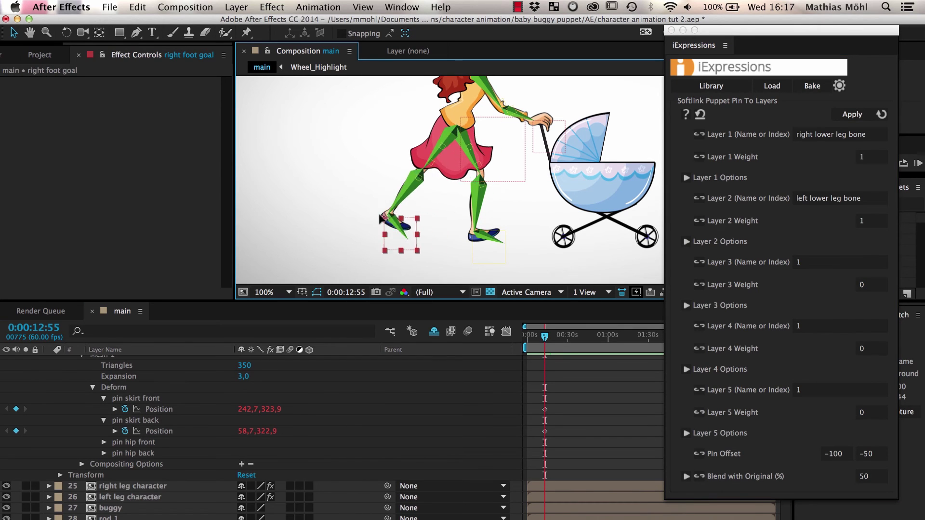
left_click(477, 235)
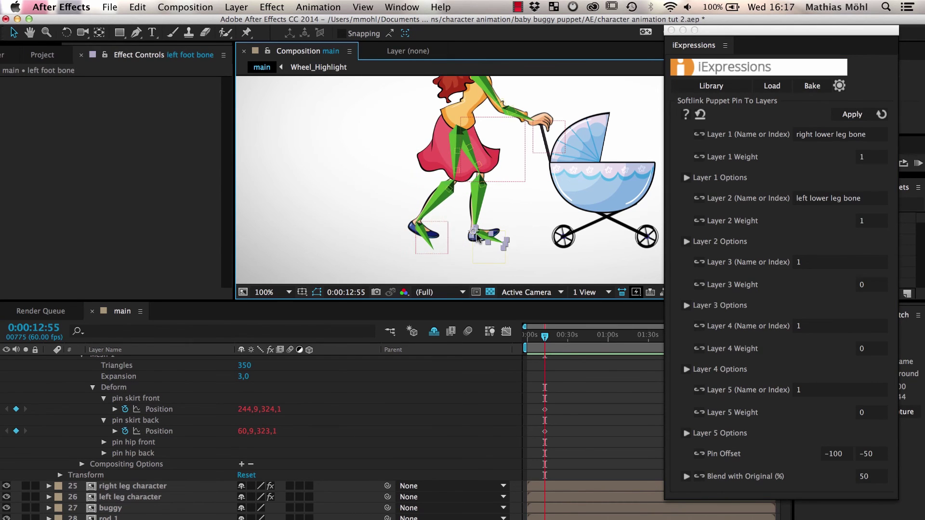
left_click_drag(476, 246, 445, 248)
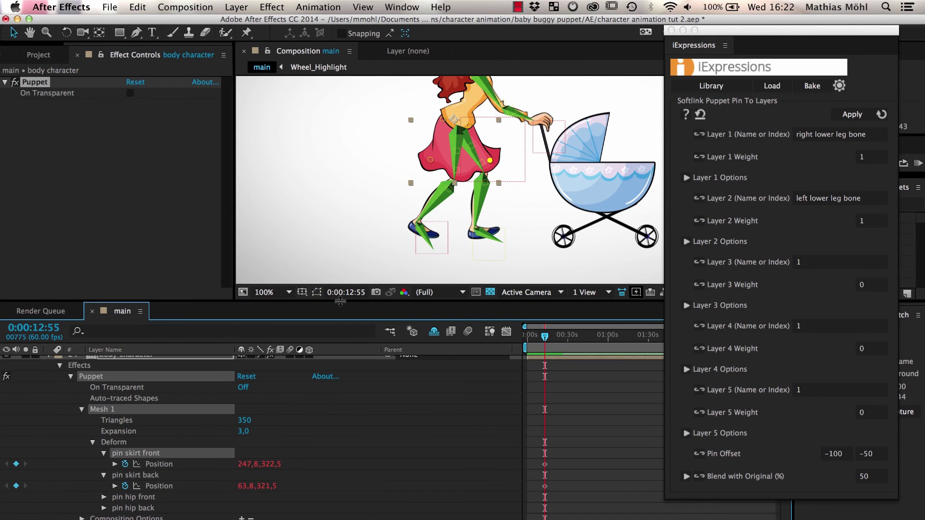
Make the composition view taller to show the whole mother and drag the left foot goal forward.
left_click_drag(340, 301, 341, 484)
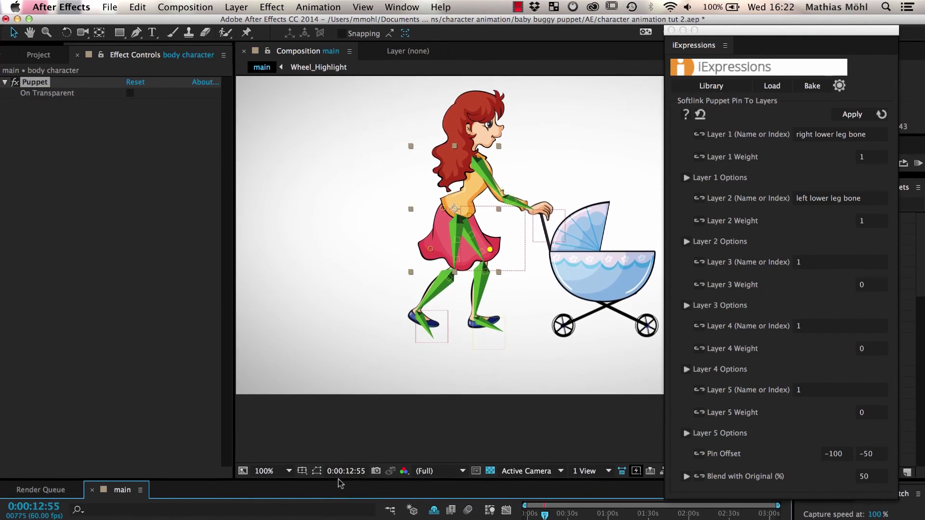
mouse_move(470, 325)
left_mouse_down()
mouse_move(496, 311)
mouse_move(505, 273)
mouse_move(477, 313)
mouse_move(477, 303)
mouse_move(483, 355)
mouse_move(482, 268)
mouse_move(477, 344)
mouse_move(483, 323)
left_mouse_up()
Widen the timeline slightly and move the left foot goal back beneath the body.
left_click_drag(483, 480, 484, 443)
left_click(482, 154)
key("super+p")
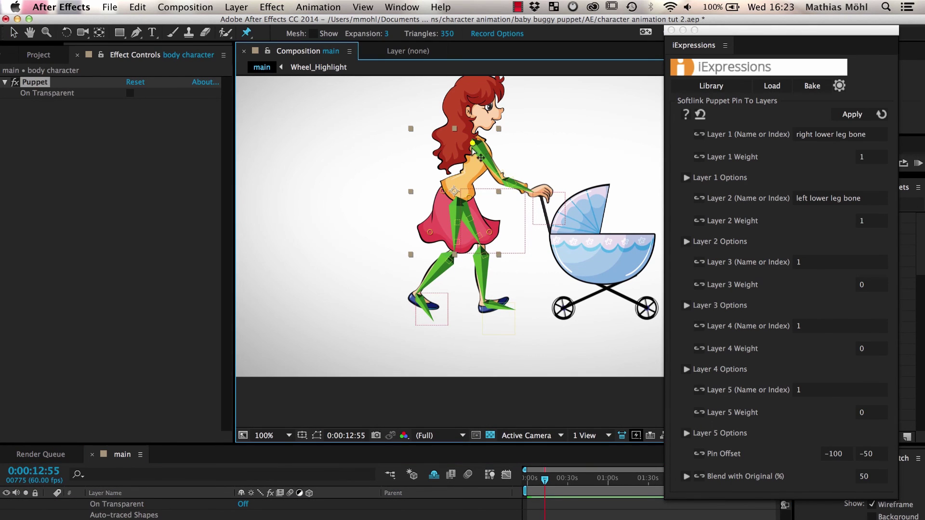
key("v")
left_click(498, 318)
left_click_drag(498, 318, 464, 300)
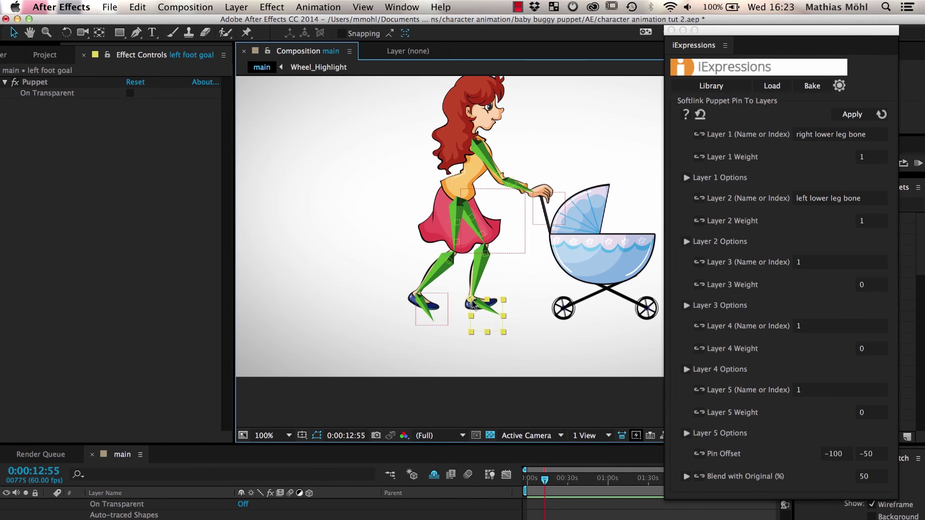